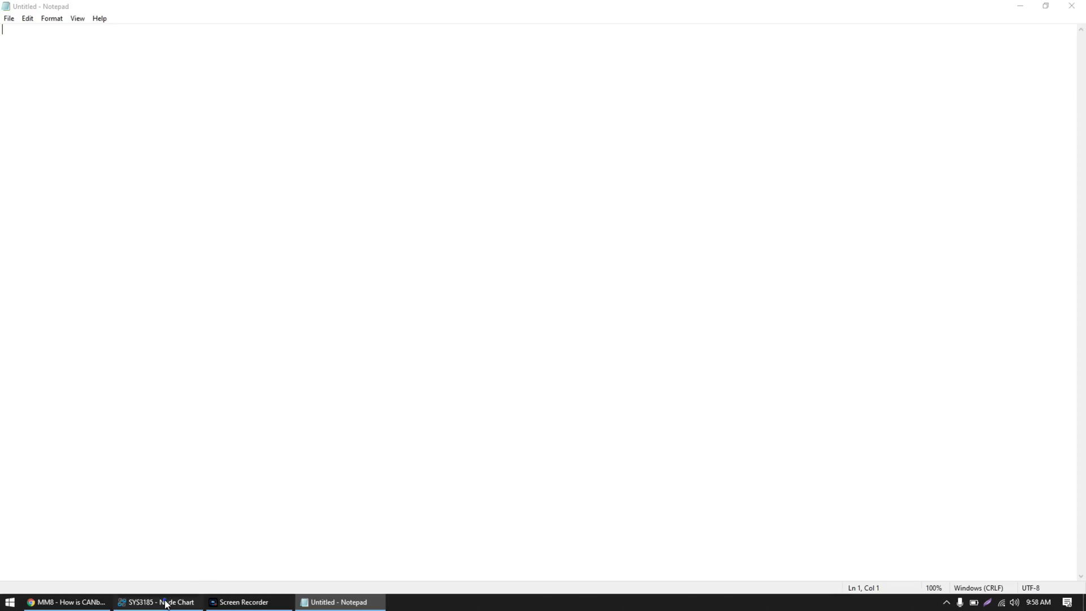
Bring the SYS3185 Node Chart window forward, move it right, and open hardware settings
left_click(165, 604)
left_click_drag(463, 100, 554, 125)
left_click(266, 125)
left_click(277, 385)
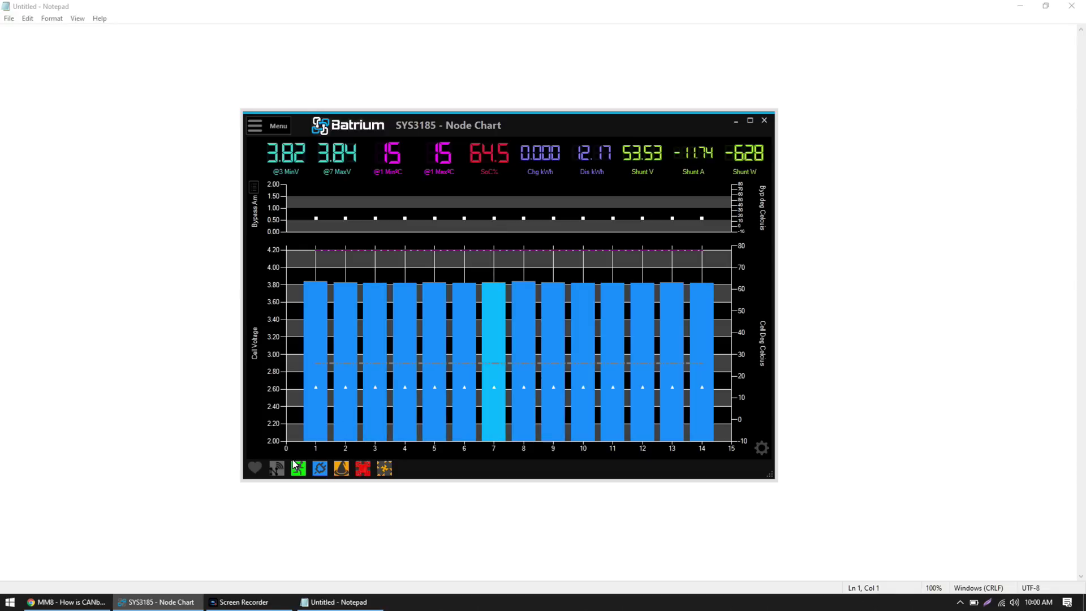
Connect the Toolkit over USB using Comm Port COM6
left_click(279, 469)
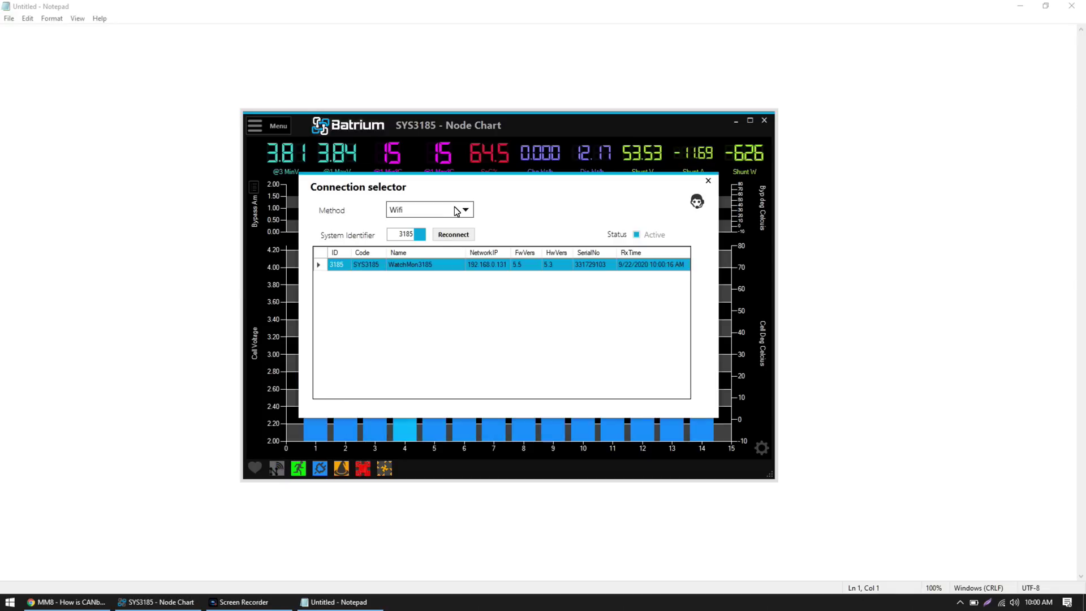
left_click(453, 210)
left_click(446, 238)
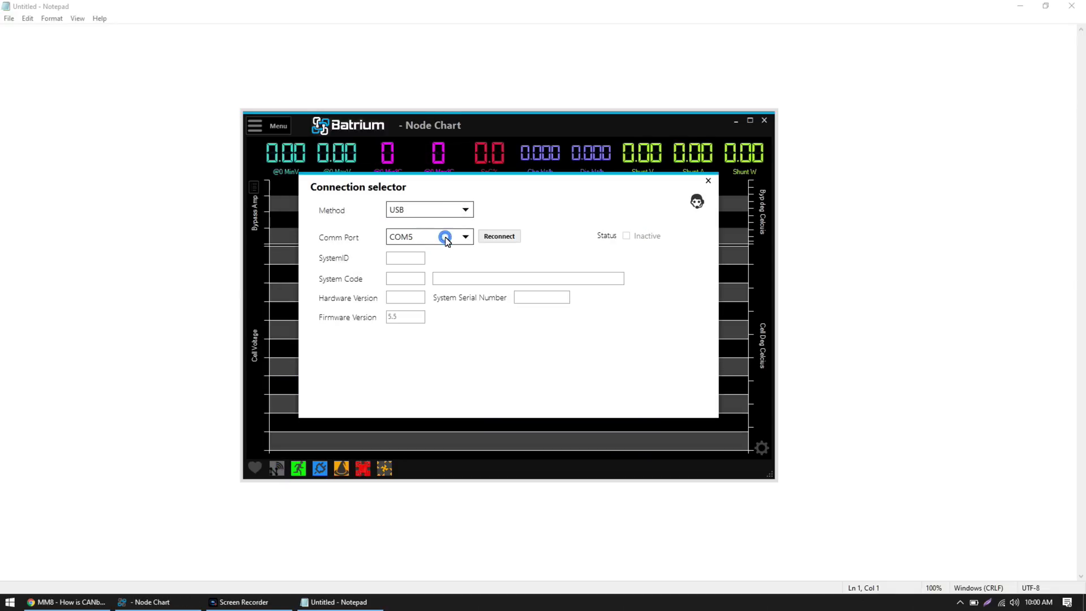
left_click(445, 237)
left_click(439, 266)
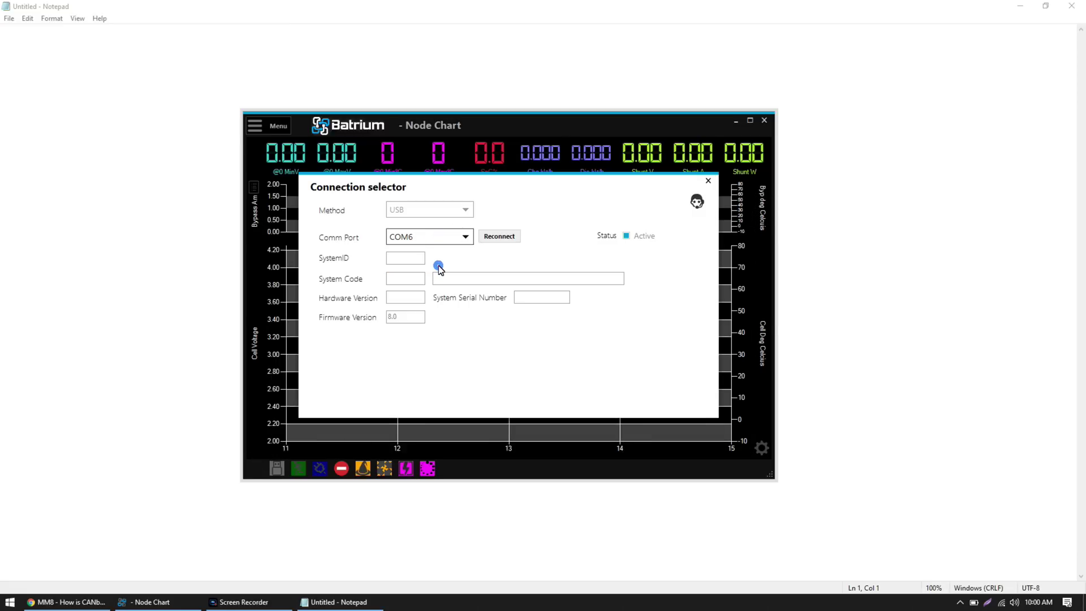
Flash the MultiMon MM8 firmware over COM6 with the Firmware Updater
left_click(280, 133)
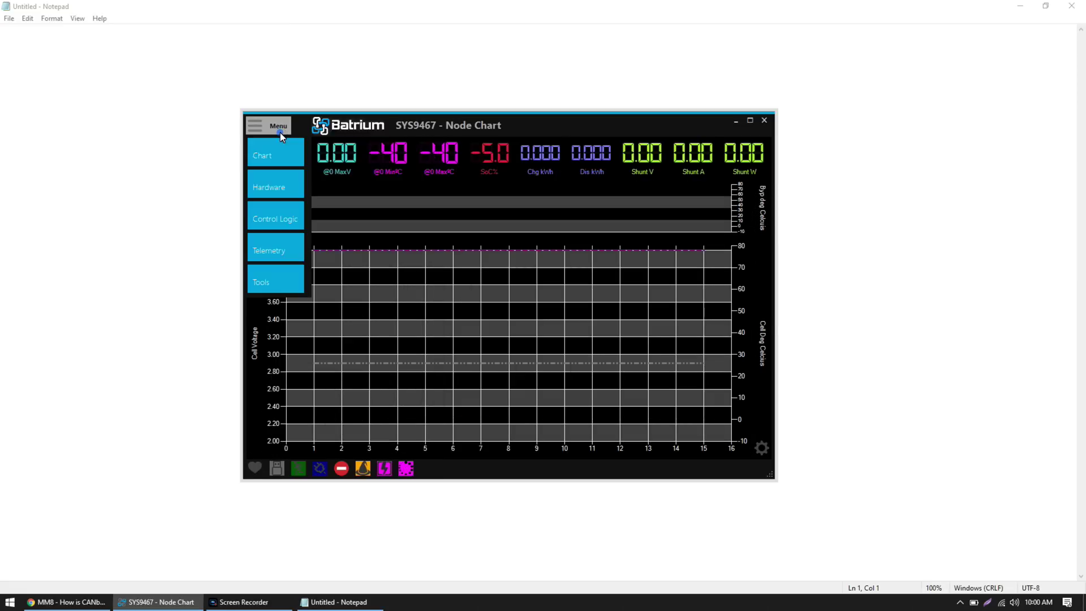
left_click(277, 283)
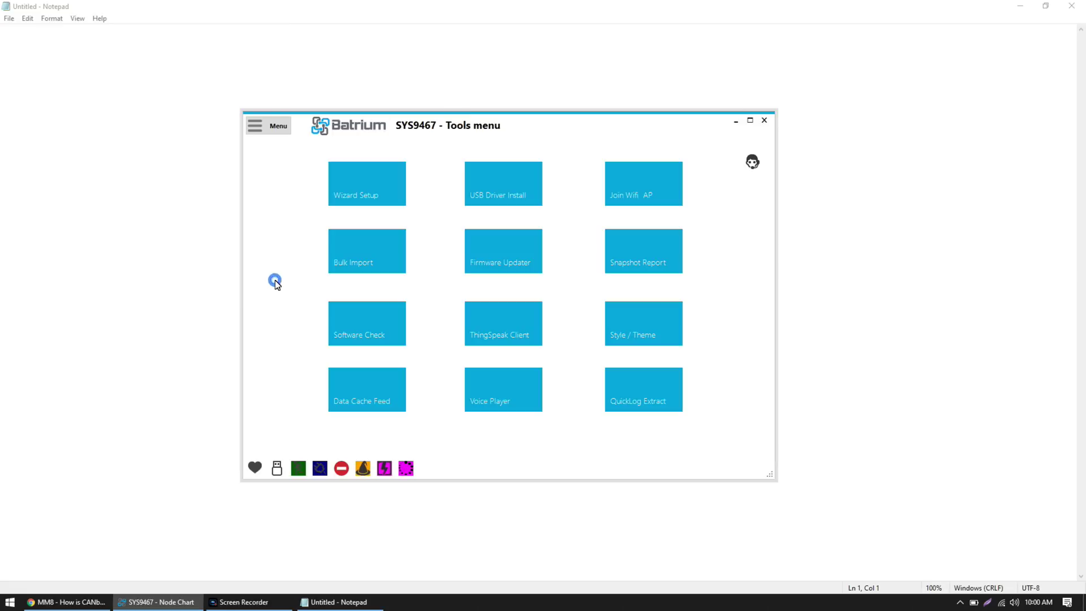
left_click(518, 265)
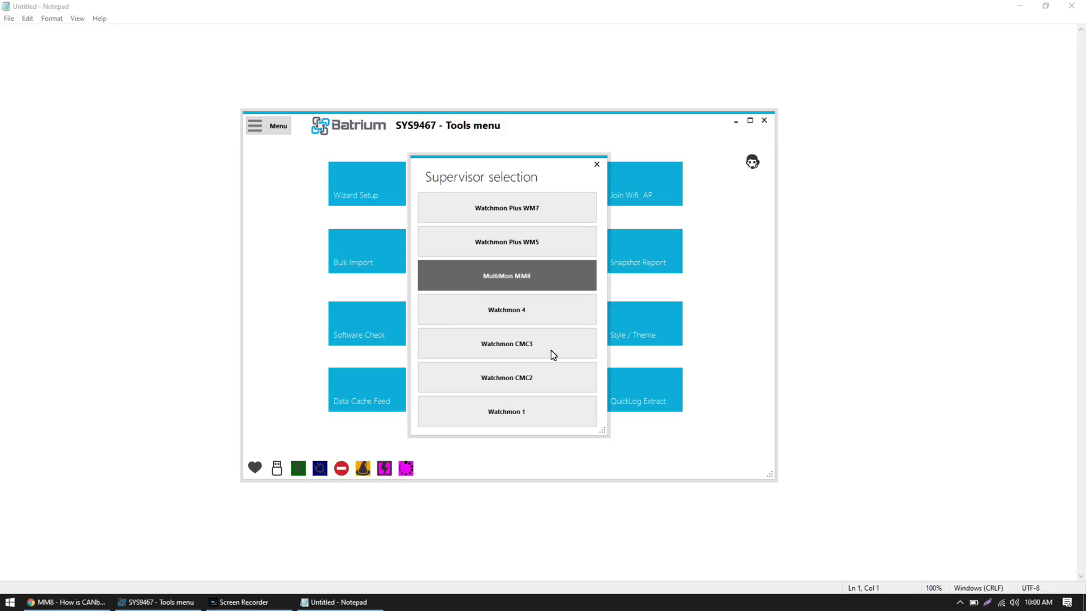
left_click(517, 286)
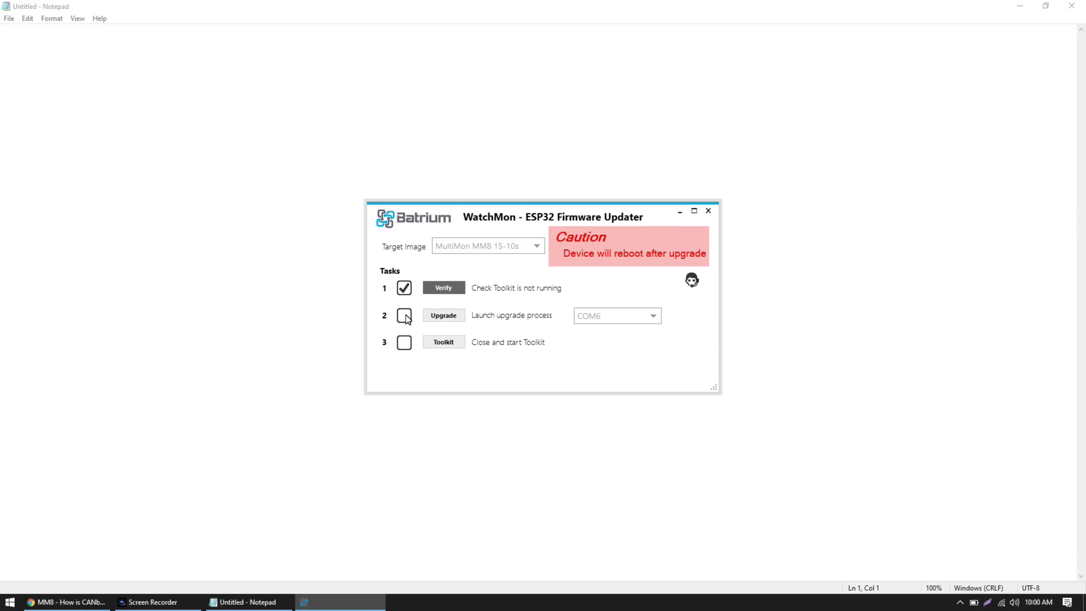
left_click(447, 317)
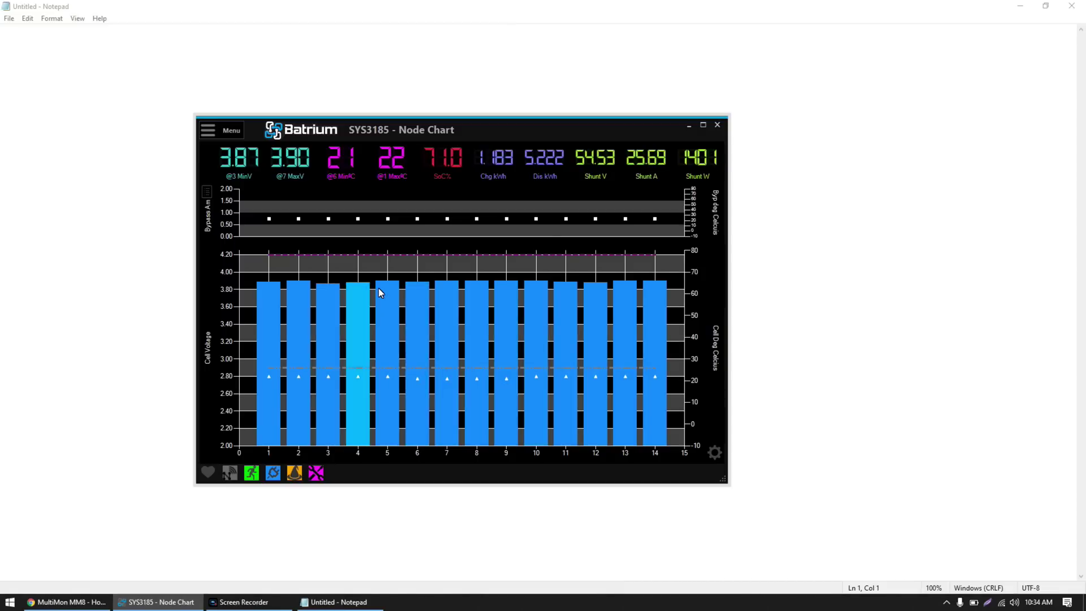
Read the MM8 CANbus article's CellMon settings (cells 1–14, range 1–28), then return to the Node Chart
key("alt+Tab")
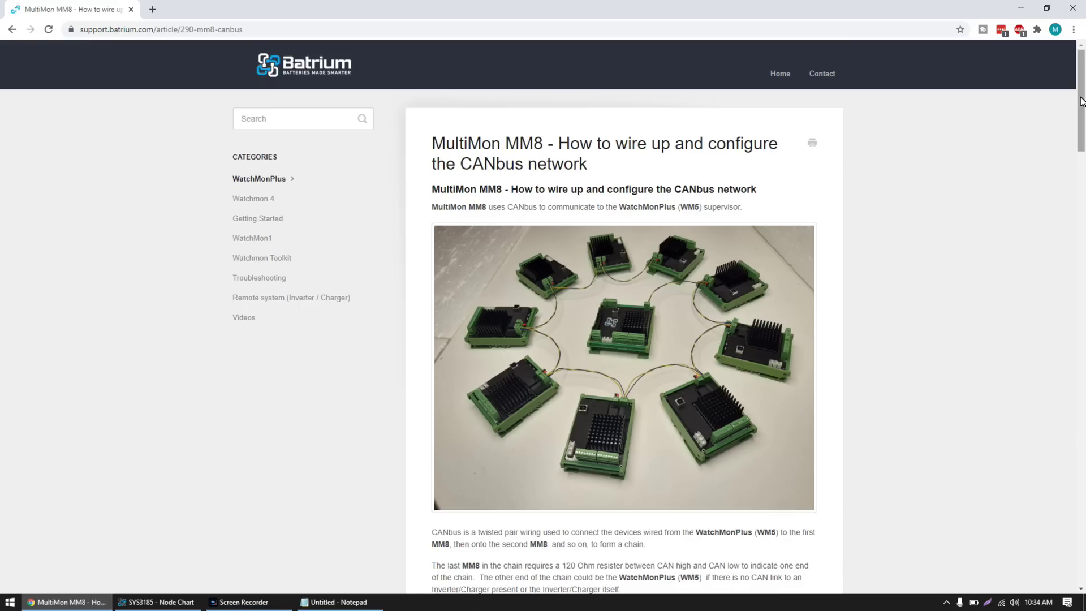
left_click_drag(1080, 100, 1081, 260)
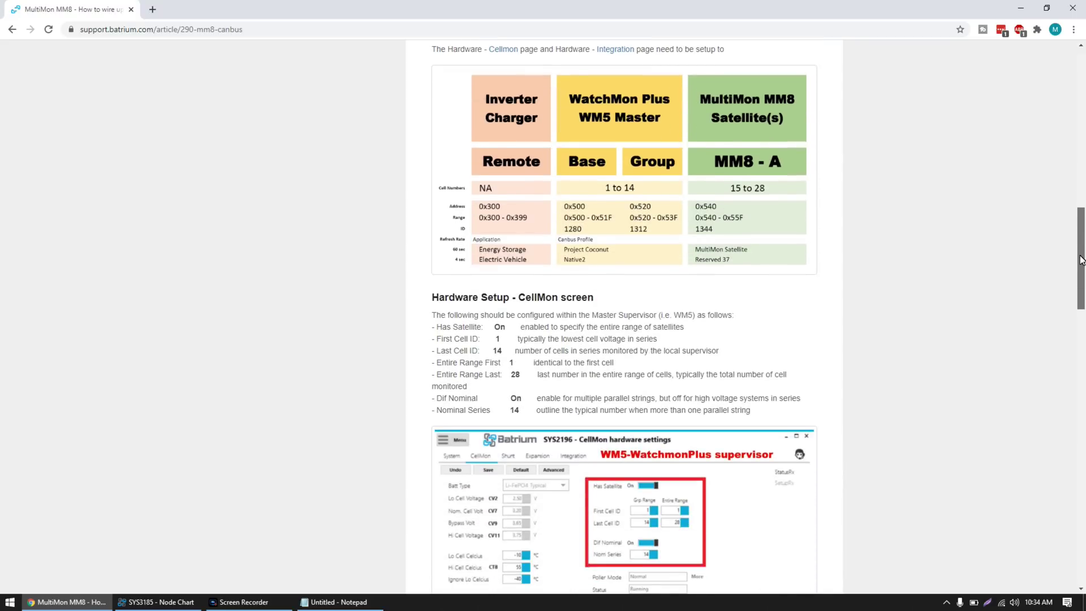
mouse_move(1081, 260)
left_mouse_down()
mouse_move(1079, 338)
mouse_move(1079, 256)
left_mouse_up()
key("alt+Tab")
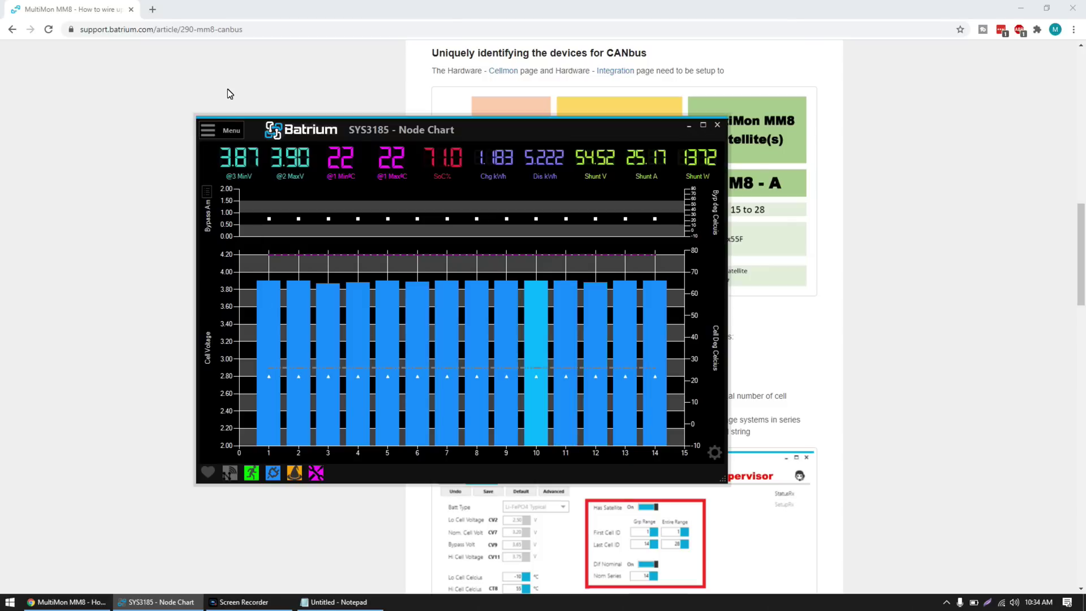
left_click(234, 131)
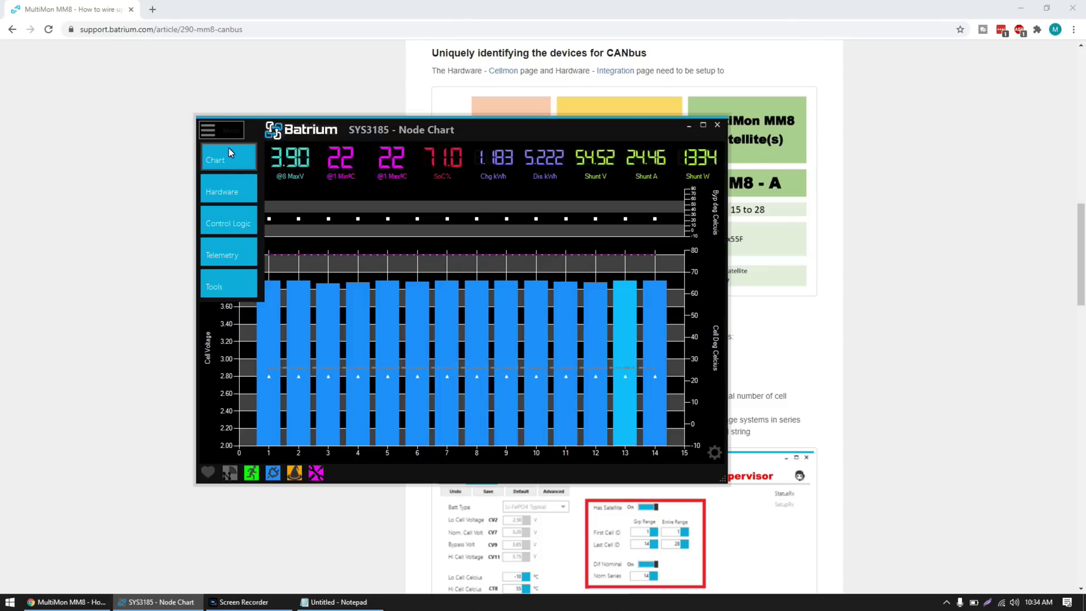
Open SYS3185's CellMon hardware settings past the warning and unlock them for editing
left_click(227, 190)
key("Return")
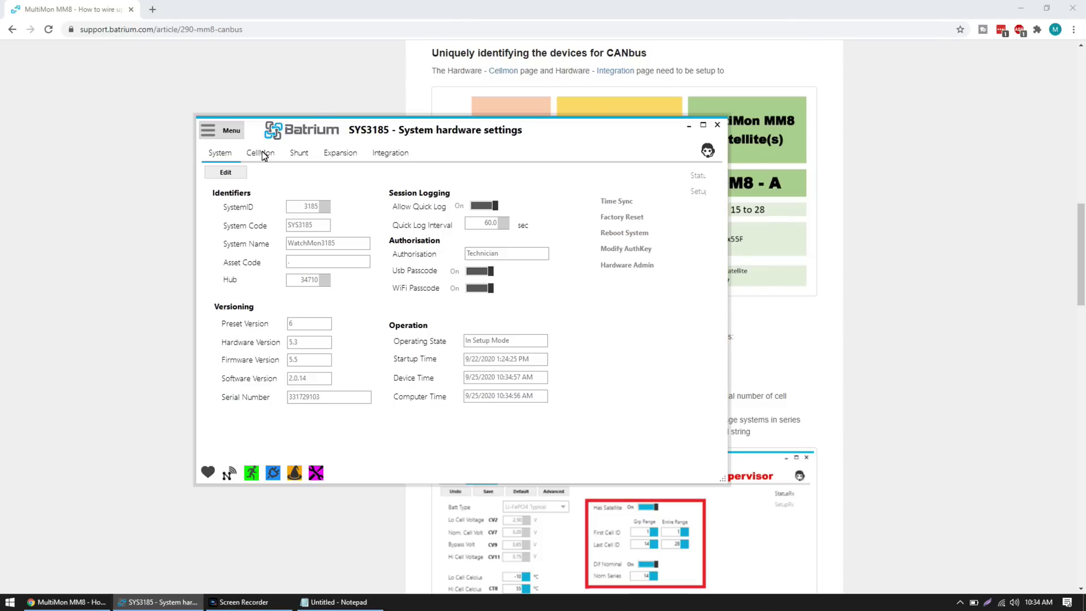
left_click(261, 153)
left_click(237, 172)
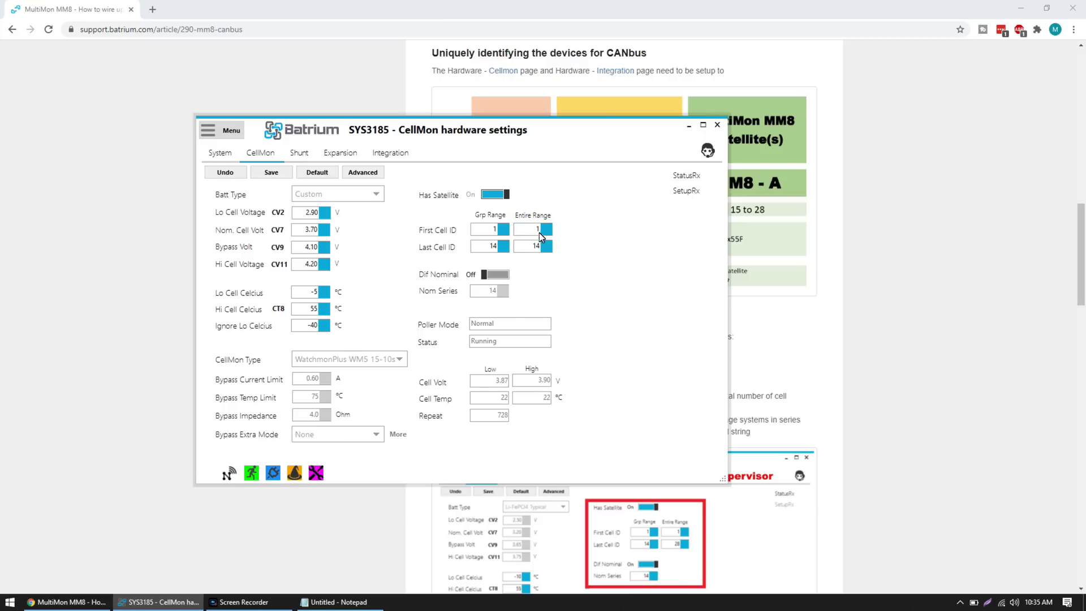
Set the entire range last cell ID to 28, keep Nom Series 14, and save the CellMon settings
left_click(544, 247)
type("28")
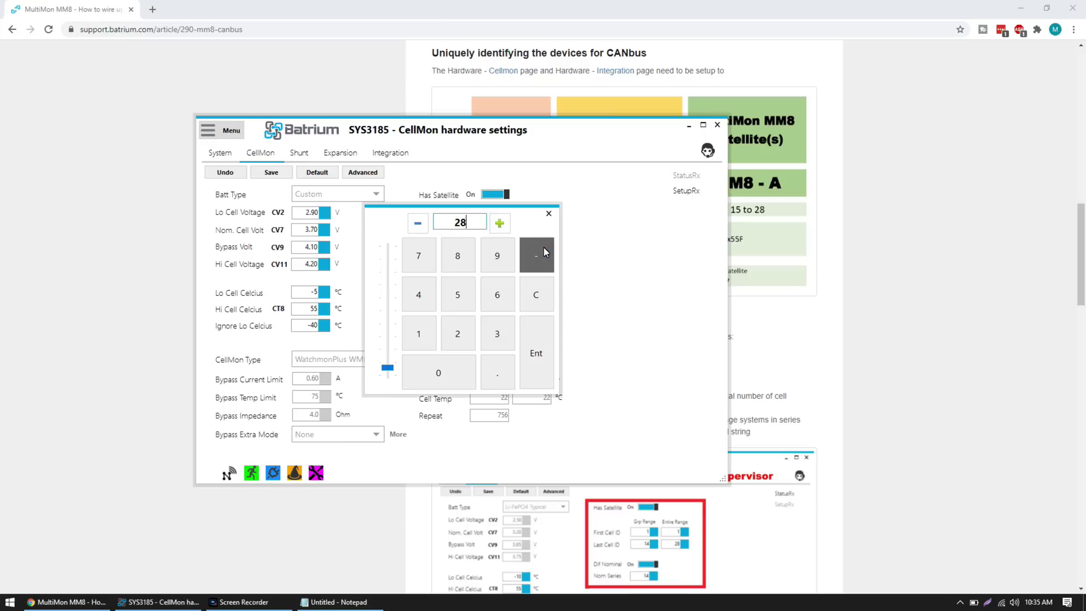
left_click(541, 338)
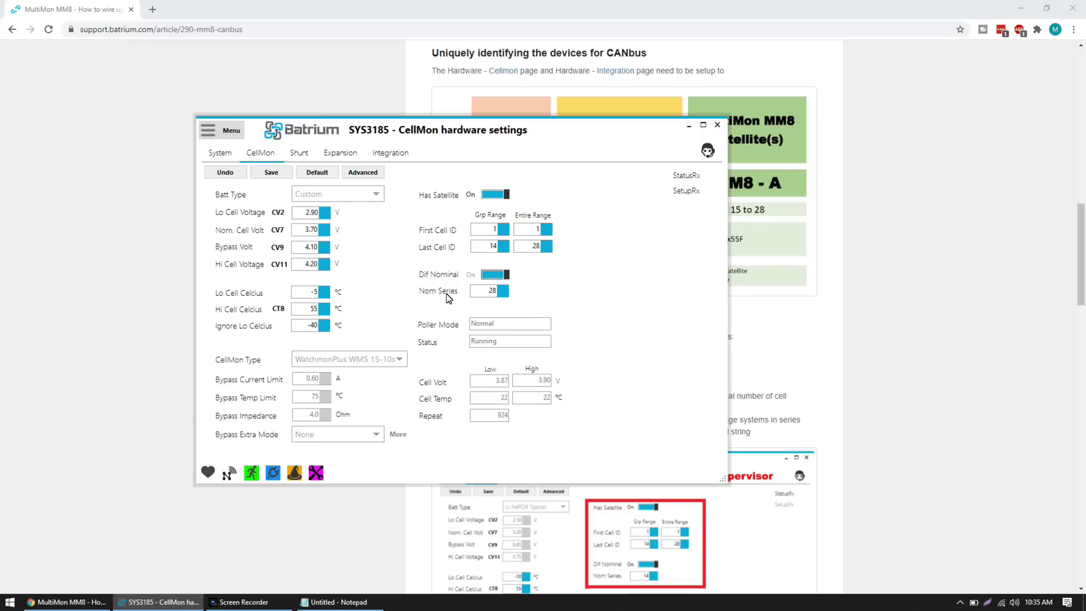
left_click(504, 291)
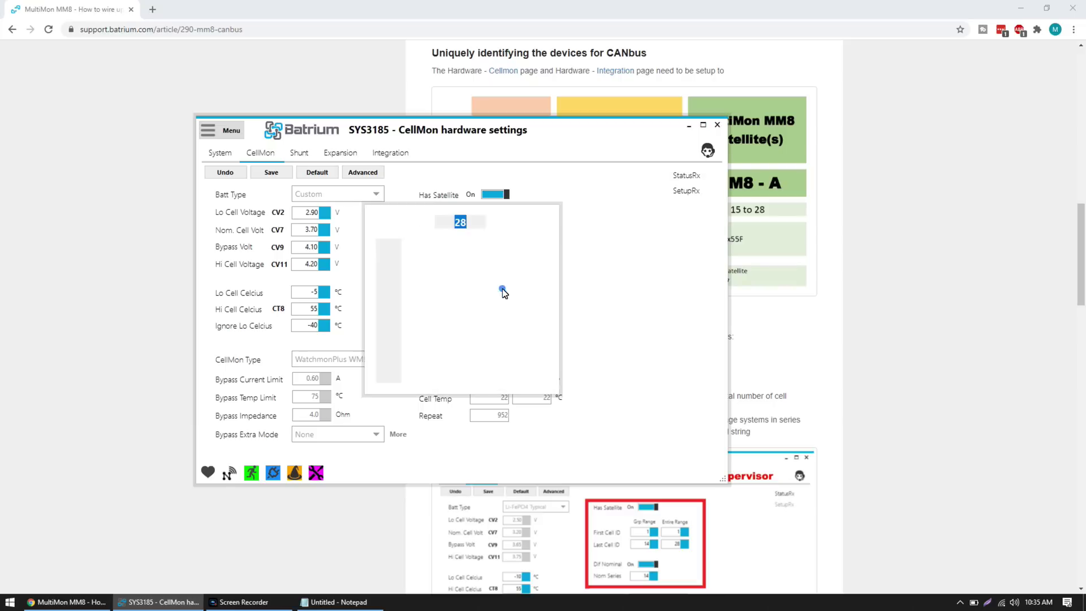
type("1")
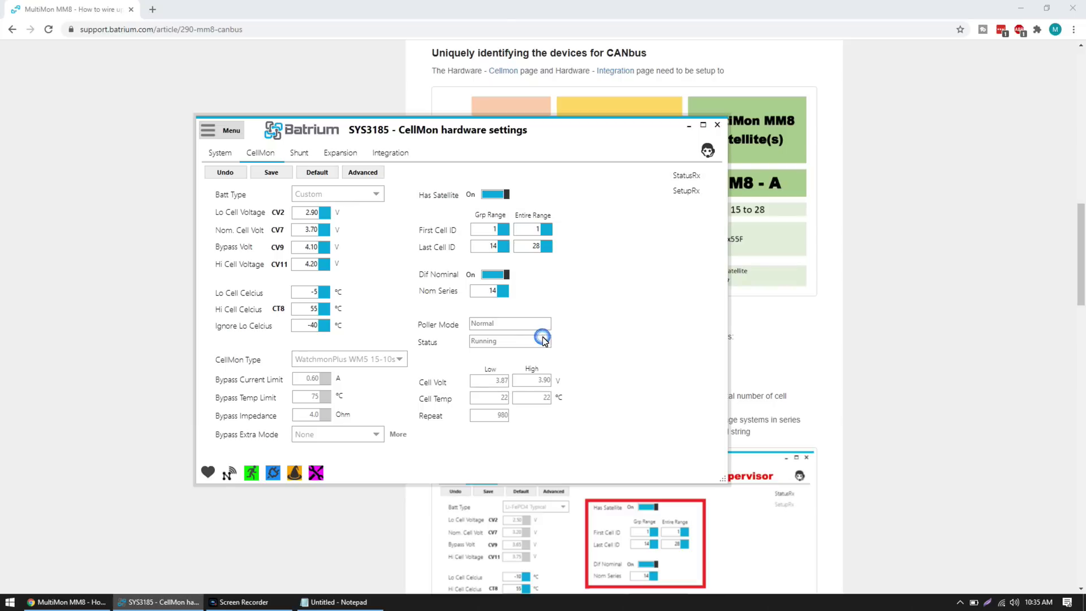
left_click(271, 173)
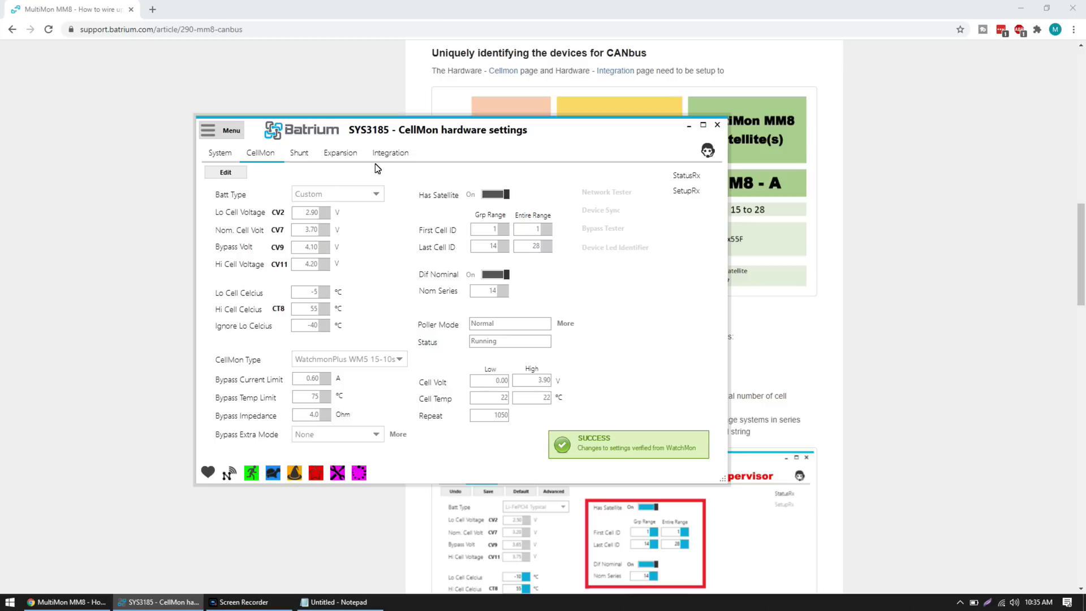
Unlock Integration settings, turn CanBus broadcast on, and select the Project Coconut protocol
left_click(389, 152)
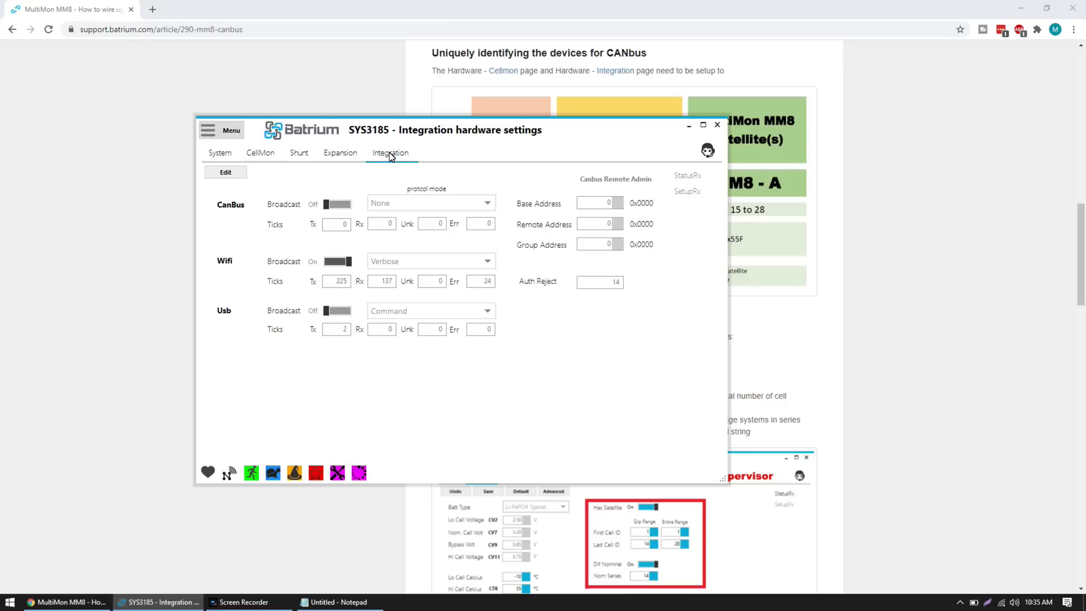
left_click(233, 177)
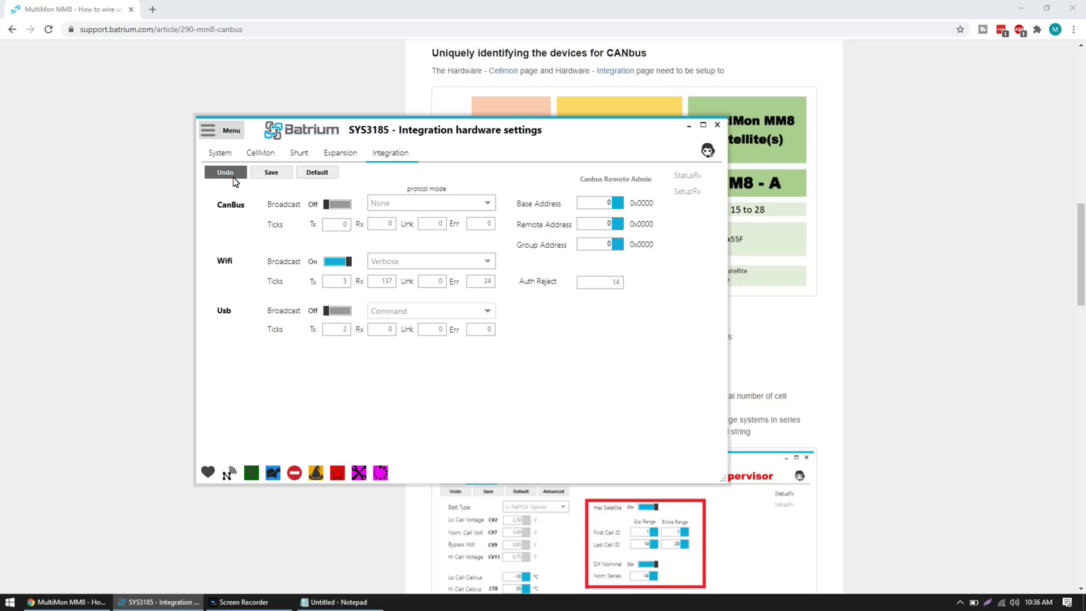
left_click(335, 207)
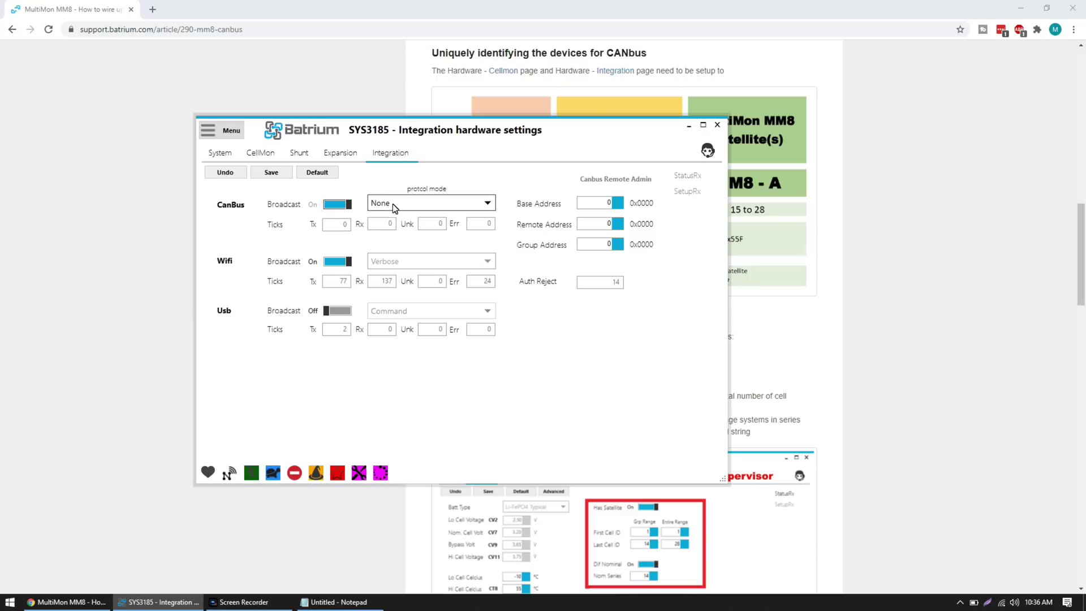
left_click(411, 201)
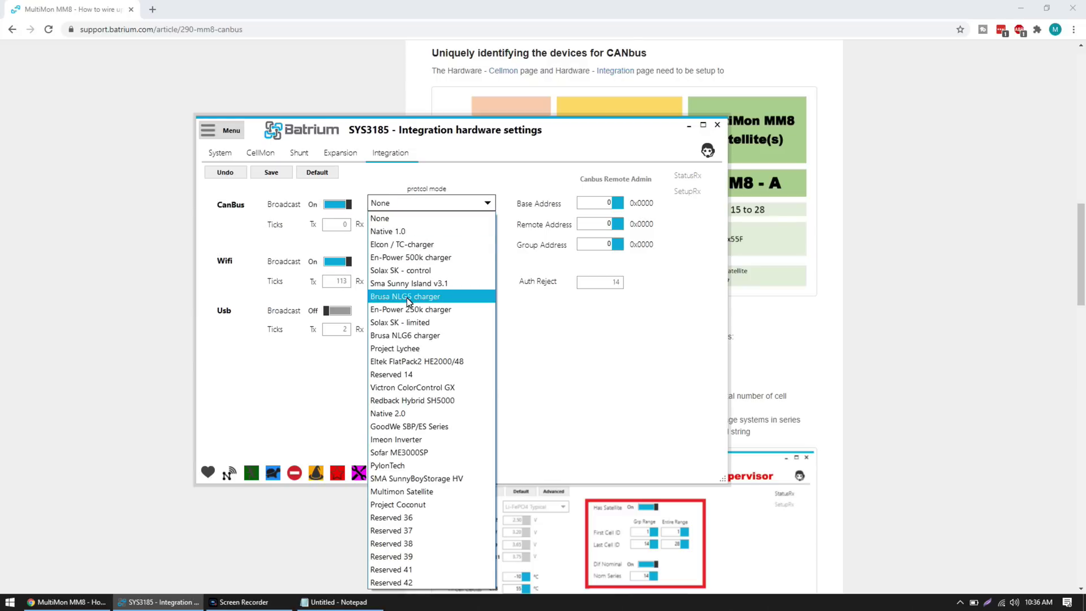
left_click(407, 504)
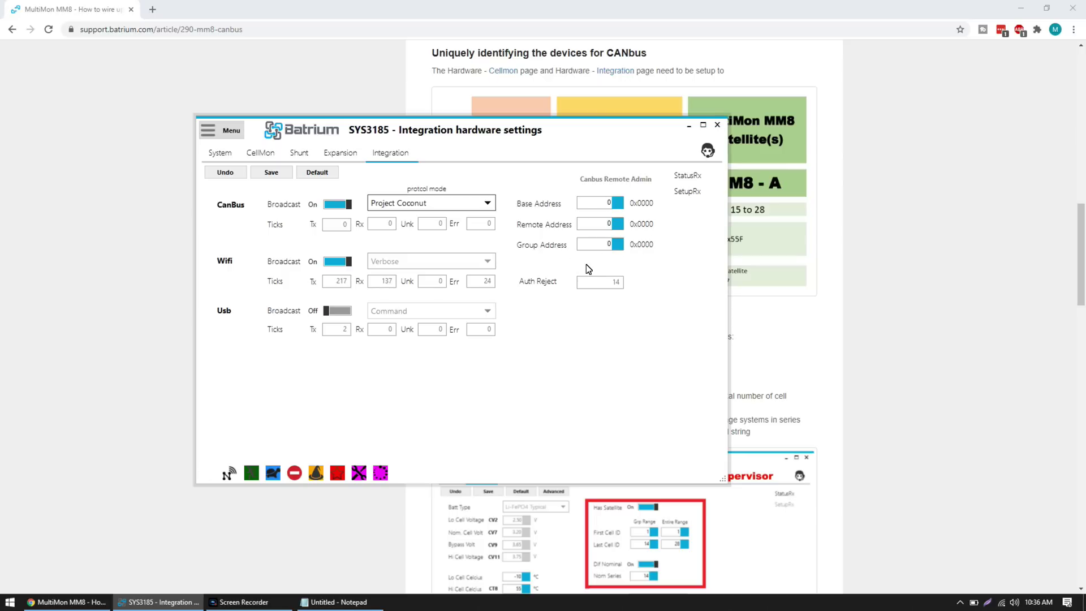
Scroll to the Integration Screens address table and open its image in a new tab
left_click(1083, 222)
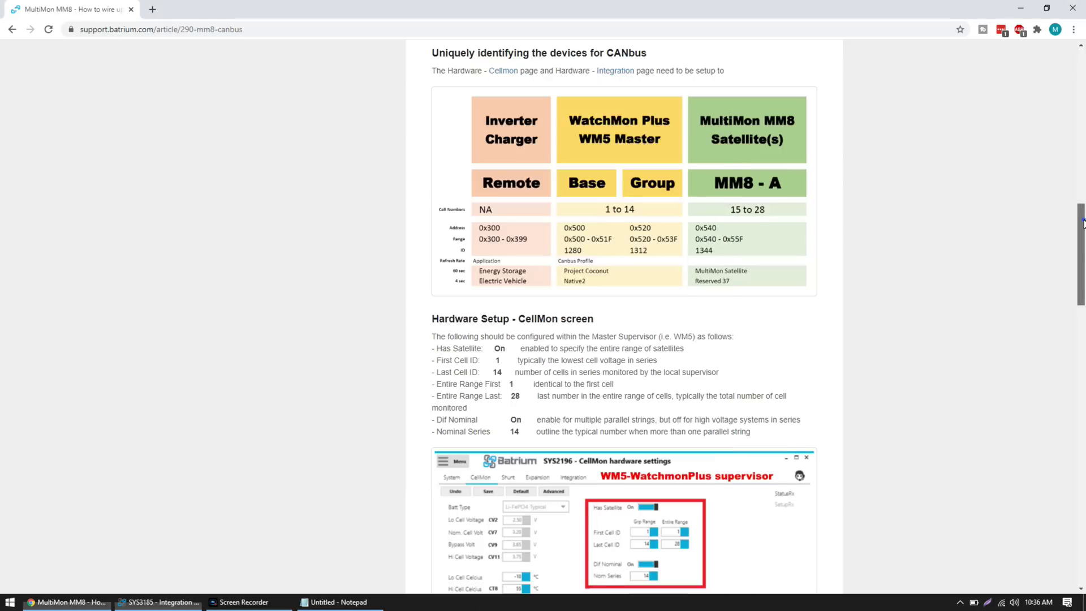
scroll(1082, 223, "down", 10)
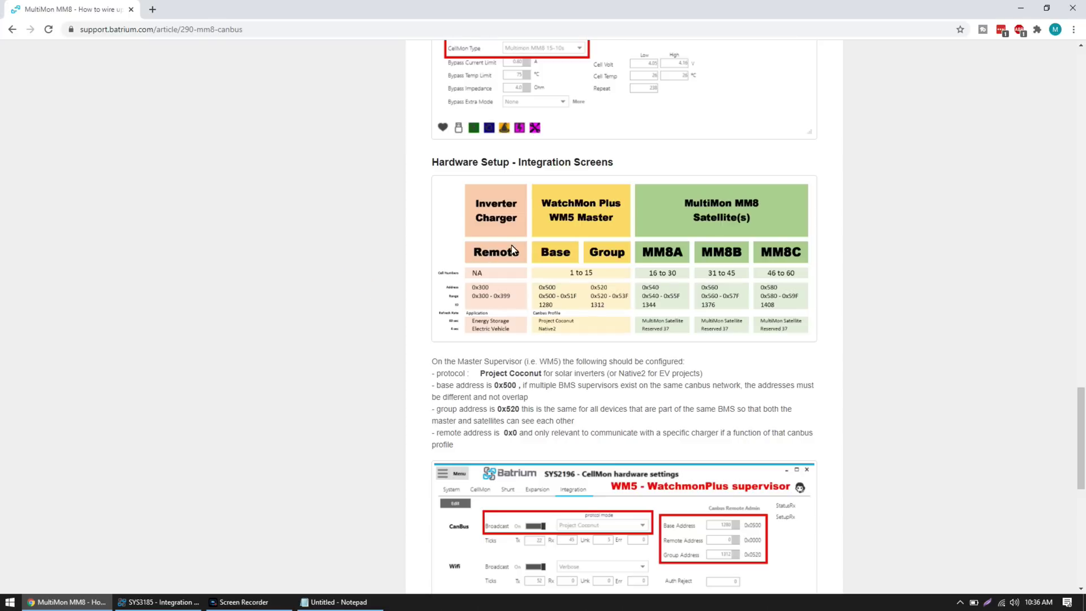
right_click(527, 243)
left_click(548, 289)
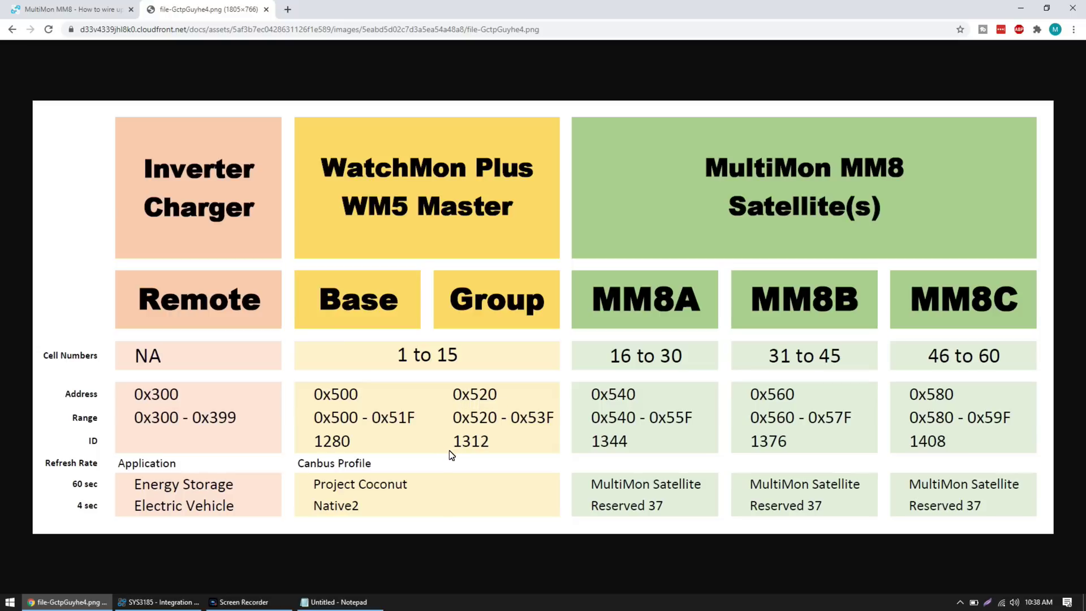
Return from the CANbus address chart to the SYS3185 Integration settings
key("alt+Tab")
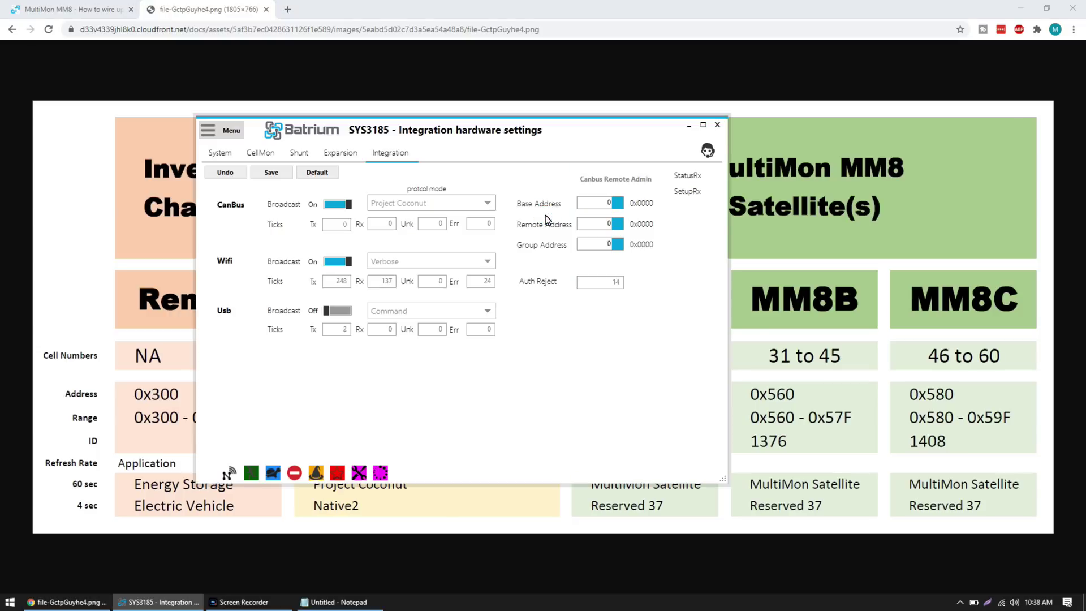
Enter 1280 as the CanBus Base Address, then go back to the address chart
left_click(619, 203)
type("128")
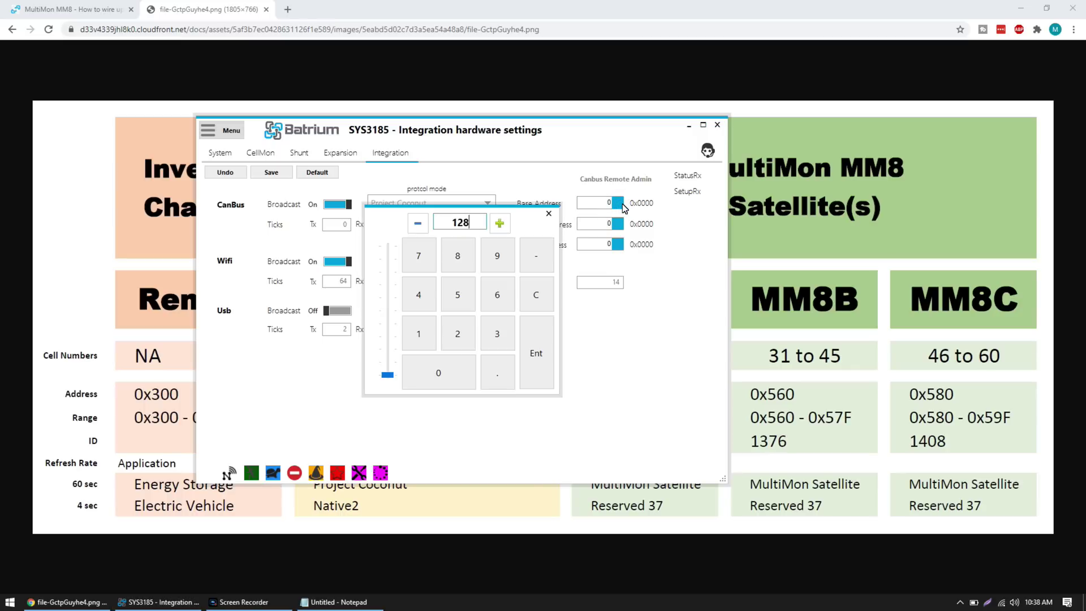
type("0")
left_click(534, 358)
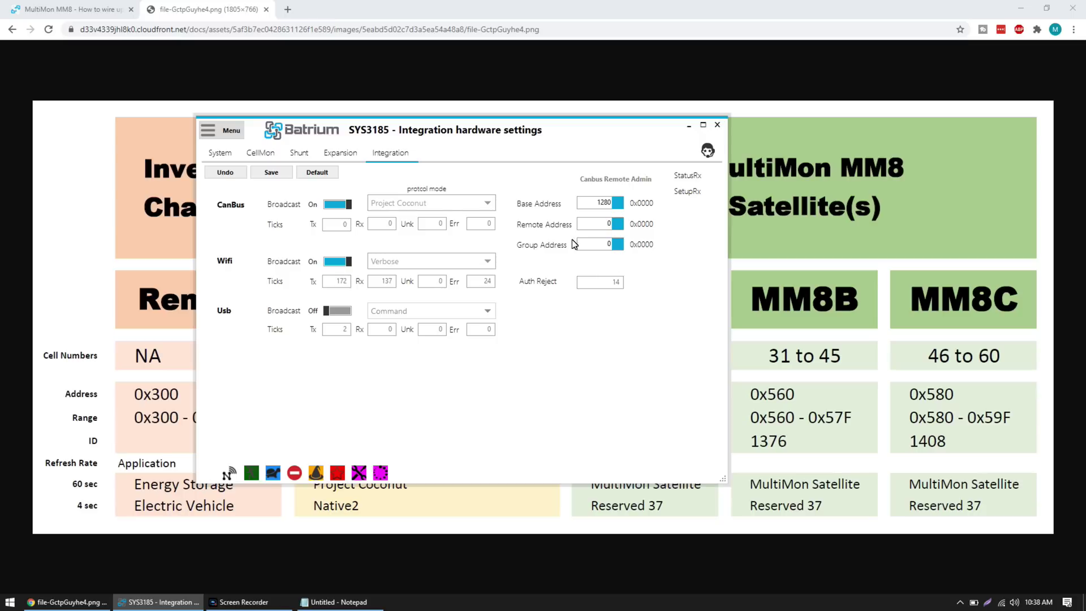
key("alt+Tab")
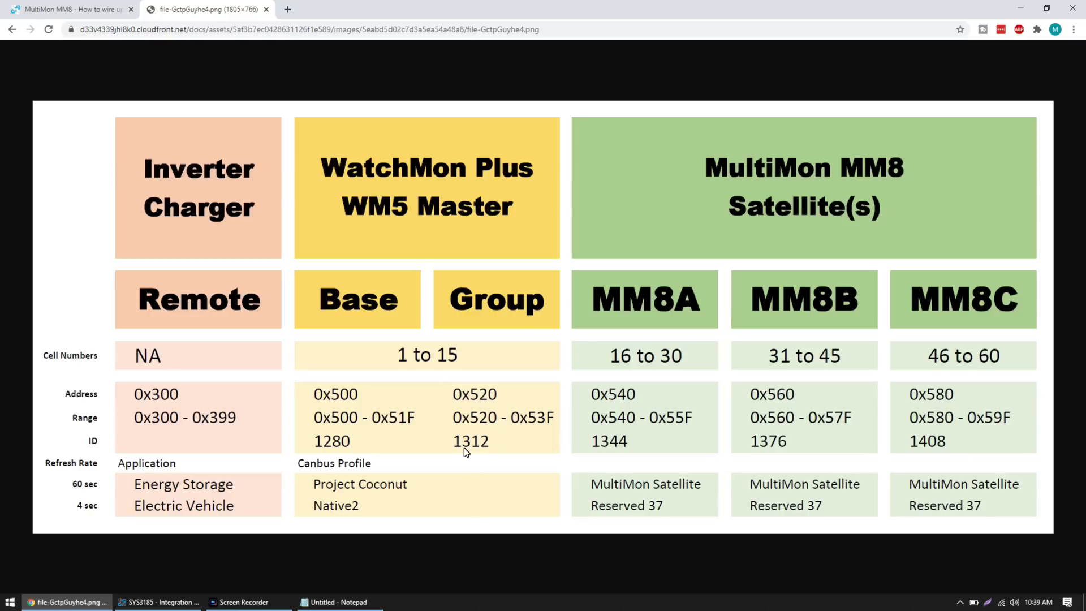
Set the Group Address to 1312 and save the CanBus settings to the WatchMon
left_click(158, 602)
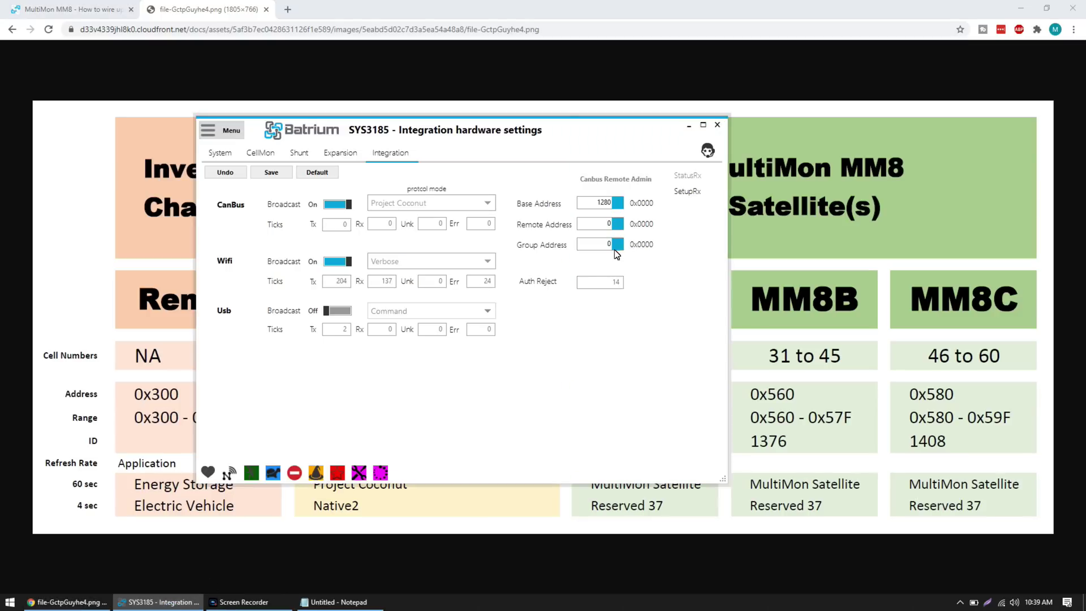
left_click(620, 244)
type("1")
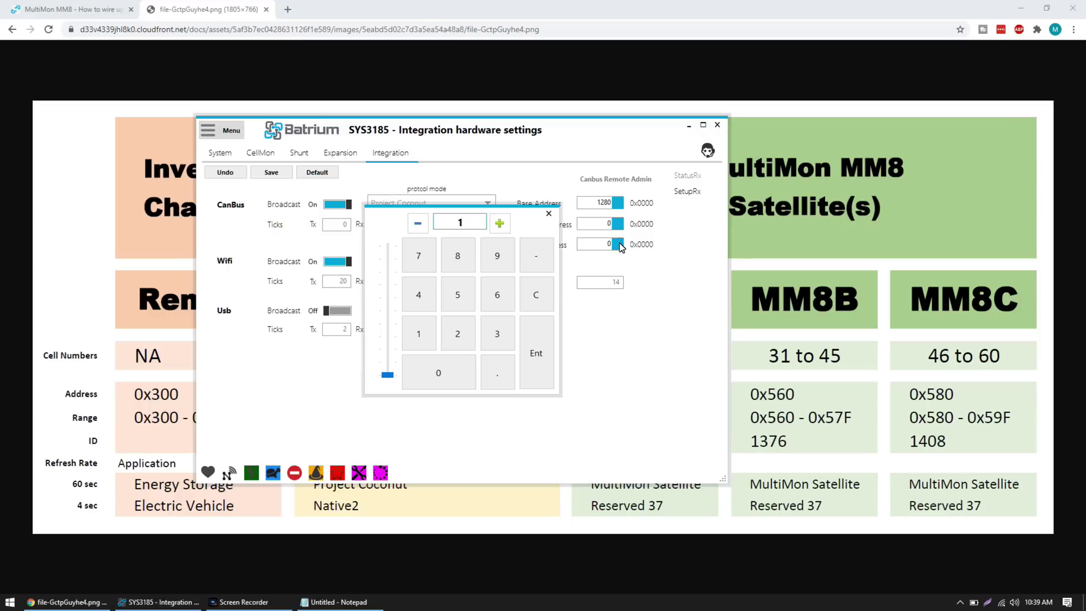
type("312")
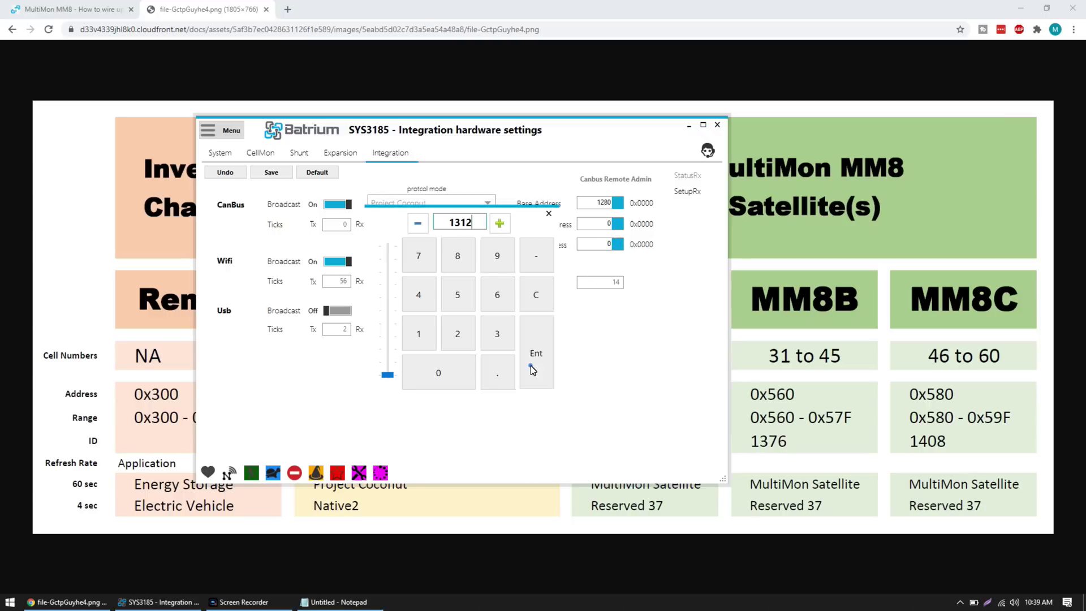
left_click(530, 365)
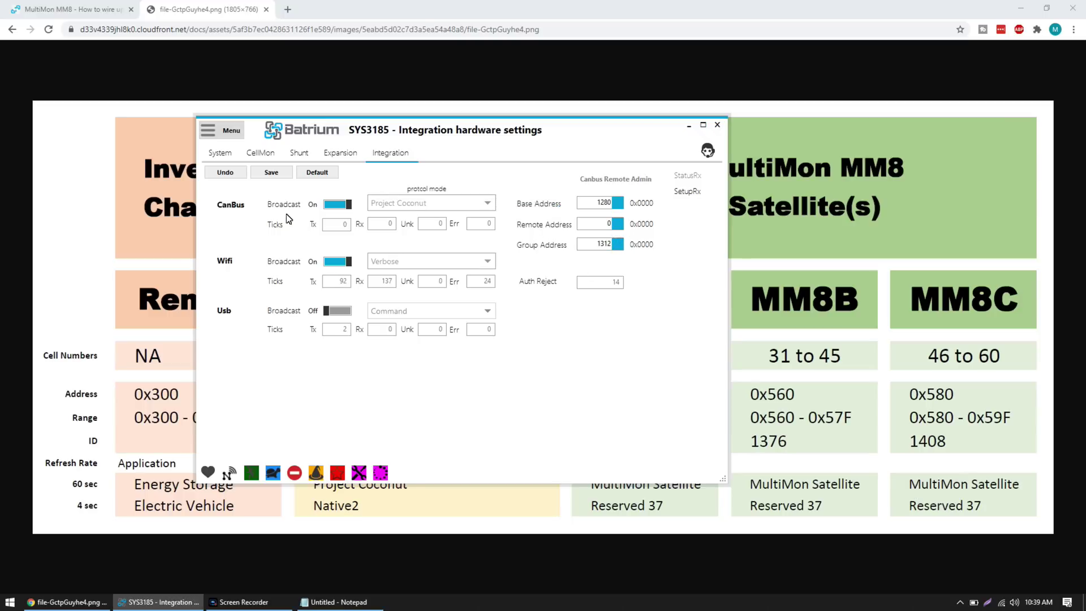
left_click(270, 173)
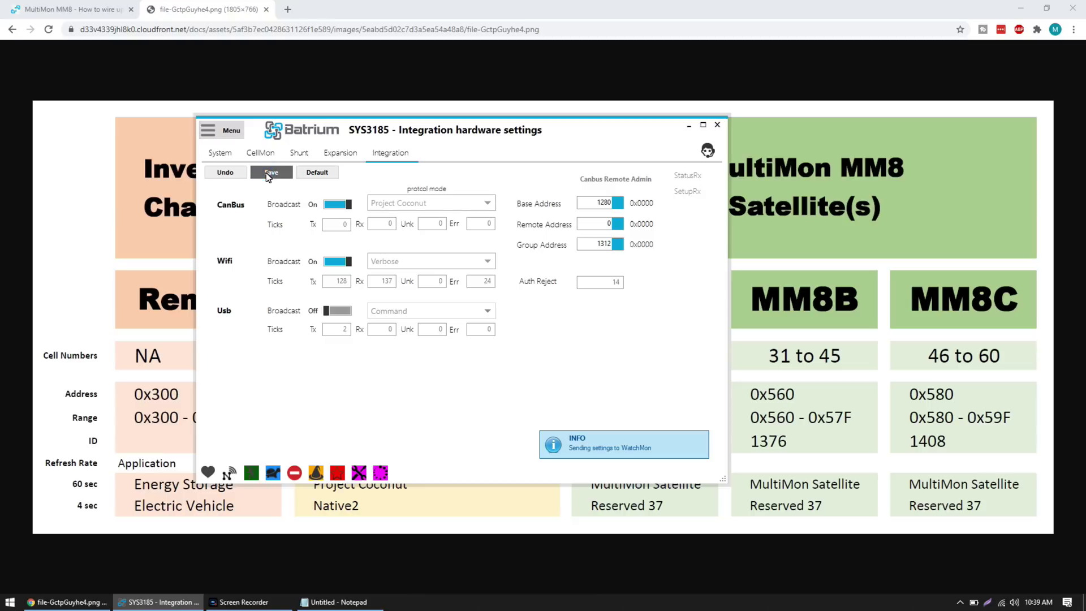
left_click(229, 472)
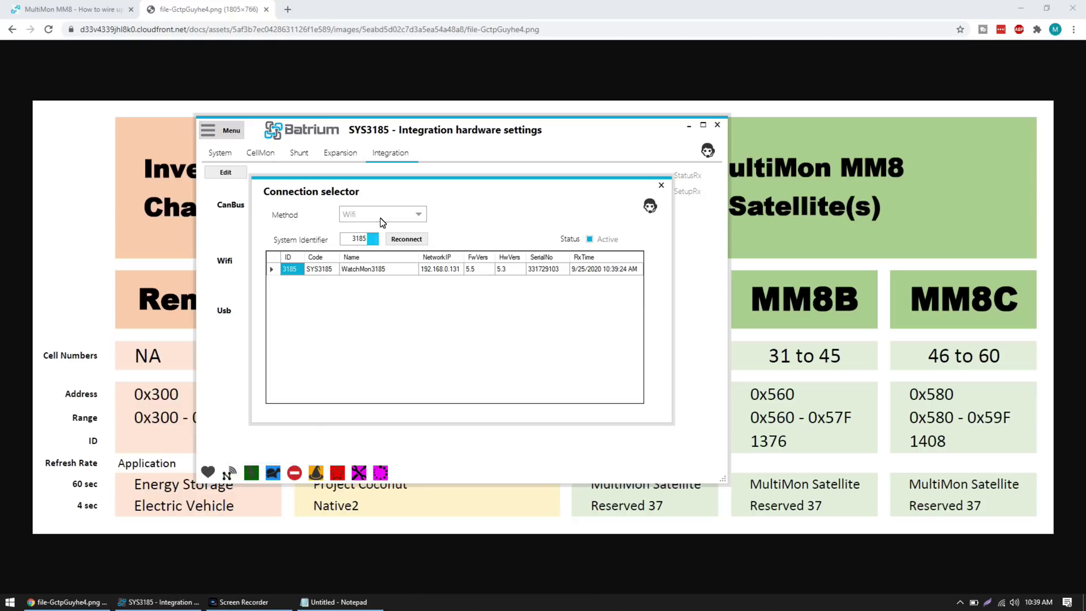
Switch the connection method to USB and reconnect to the SYS9467 unit
left_click(362, 215)
left_click(357, 242)
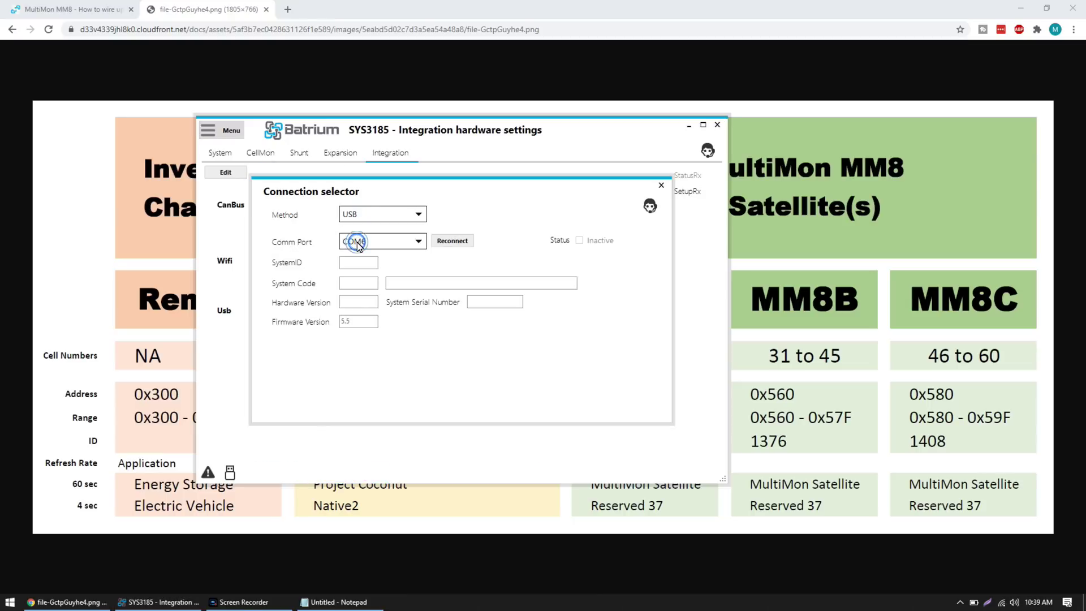
left_click(442, 243)
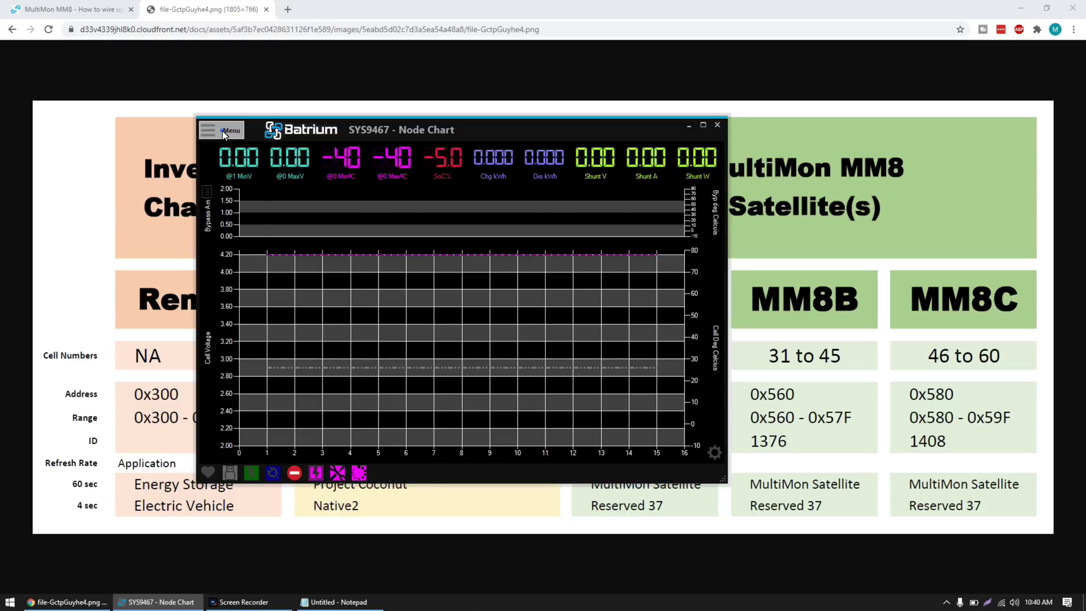
Open the Hardware CellMon settings and unlock them for editing
left_click(223, 130)
left_click(217, 191)
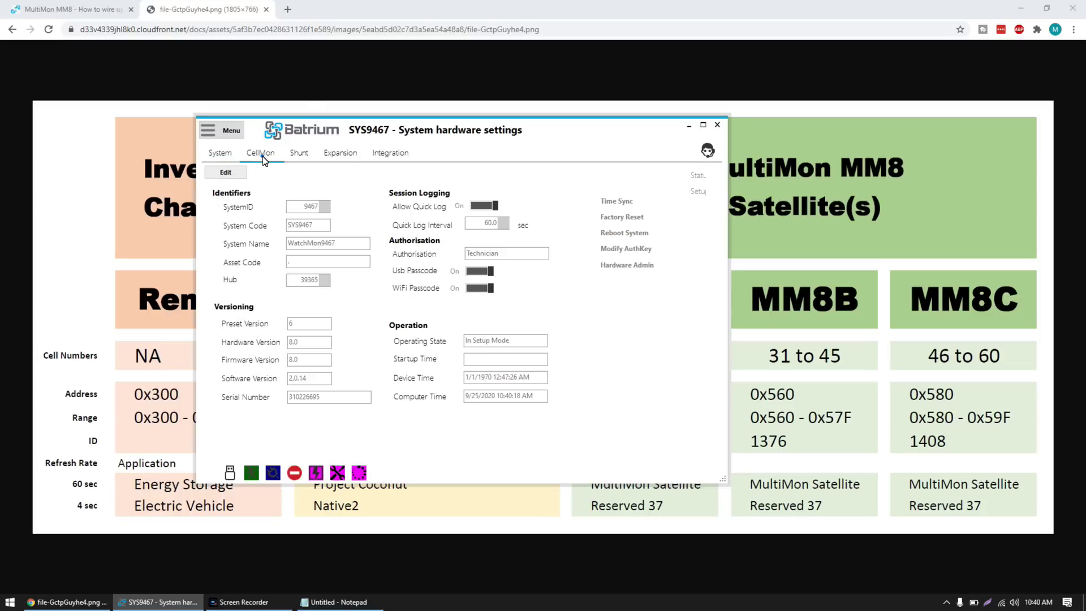
left_click(262, 156)
left_click(238, 176)
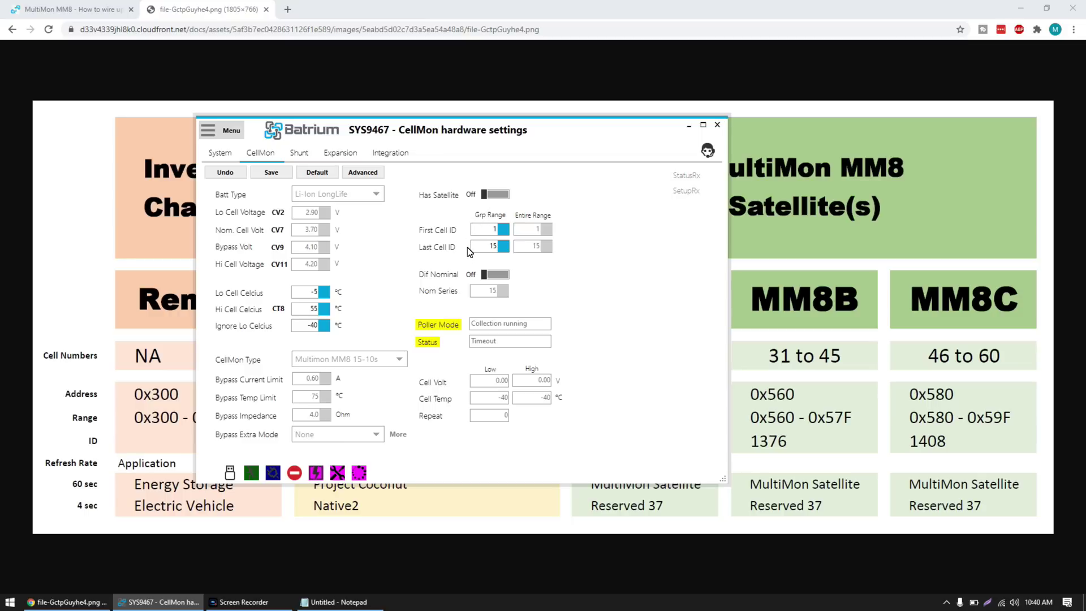
Set the CellMon cell range to First Cell ID 15 and Last Cell ID 28
left_click(505, 229)
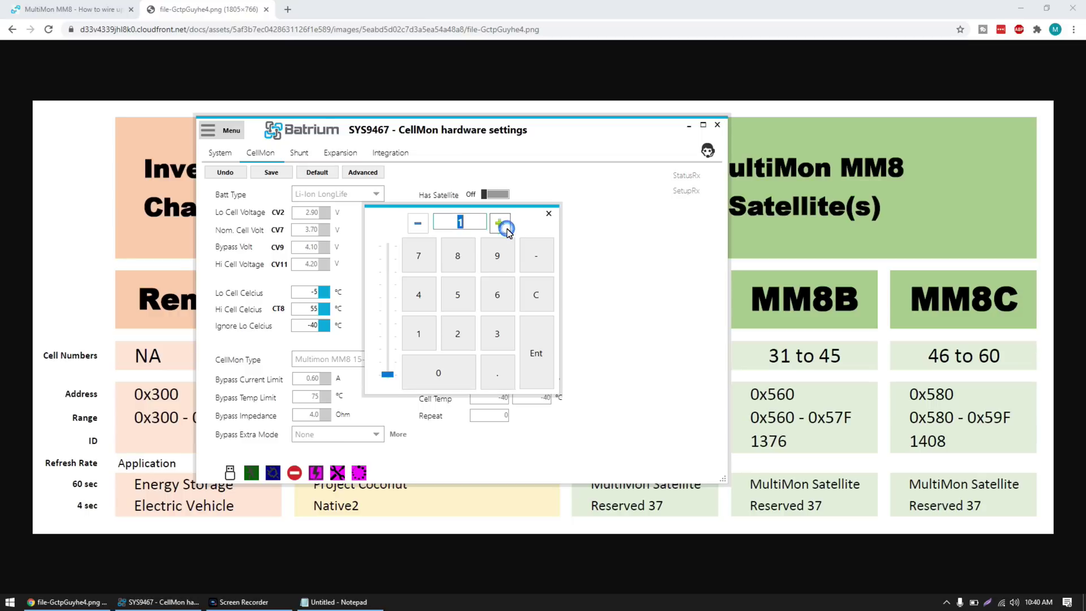
type("15")
left_click(528, 360)
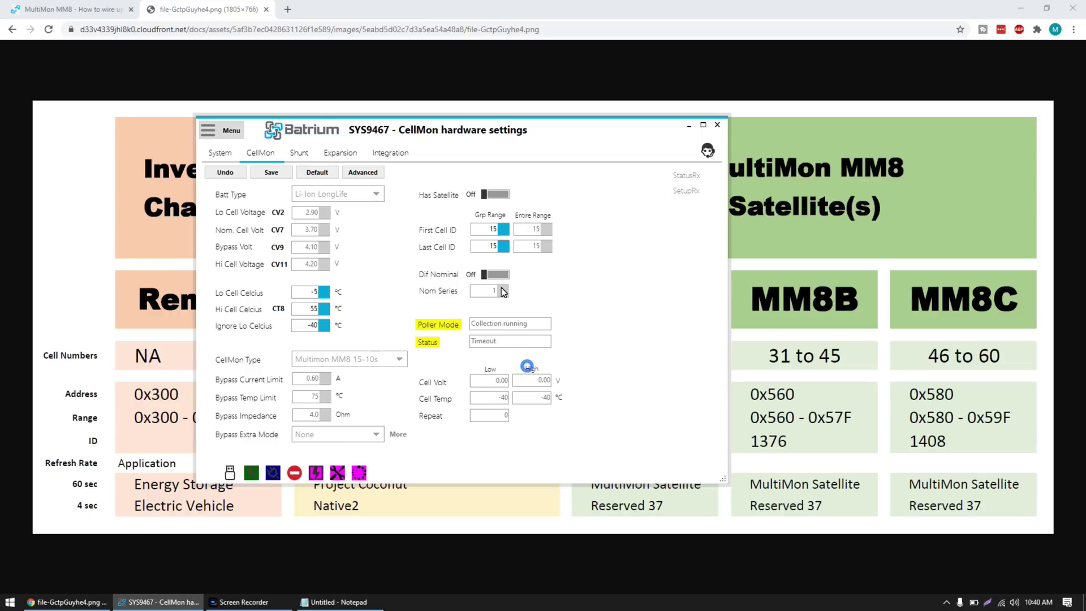
left_click(507, 250)
type("2")
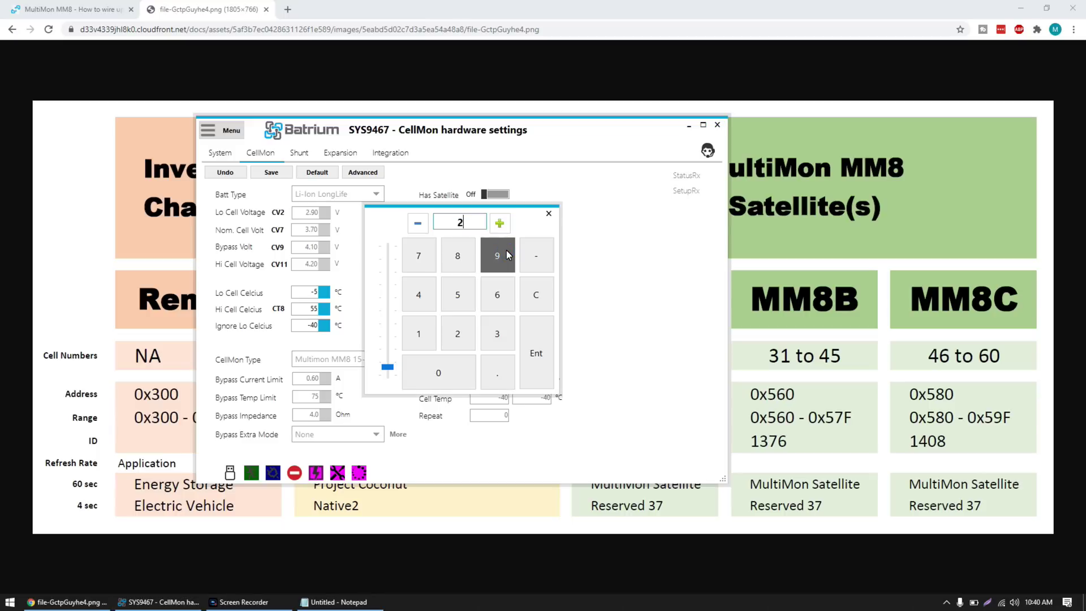
type("8")
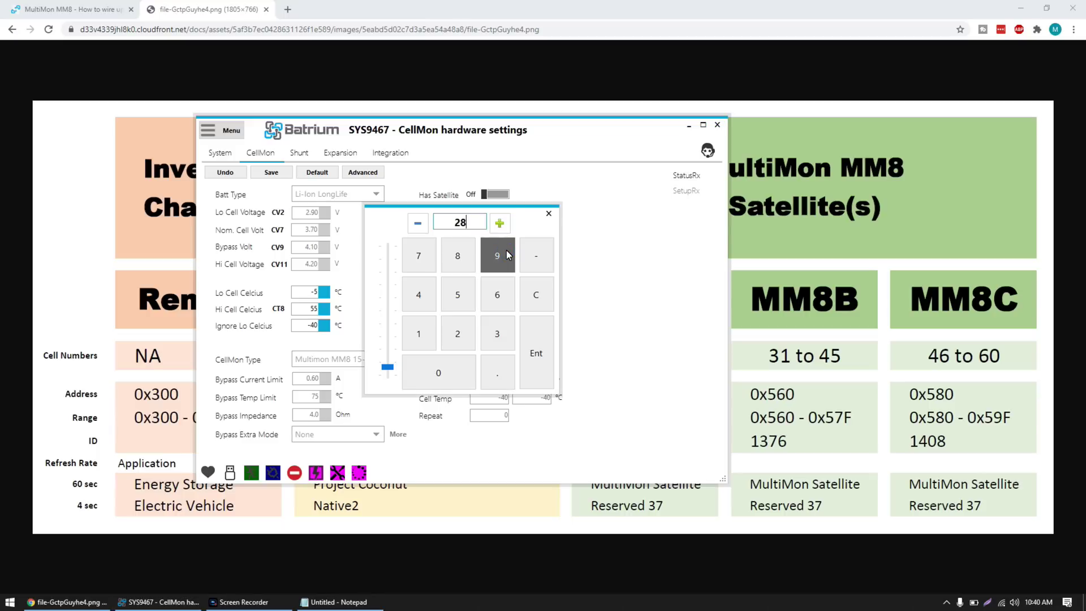
left_click(524, 337)
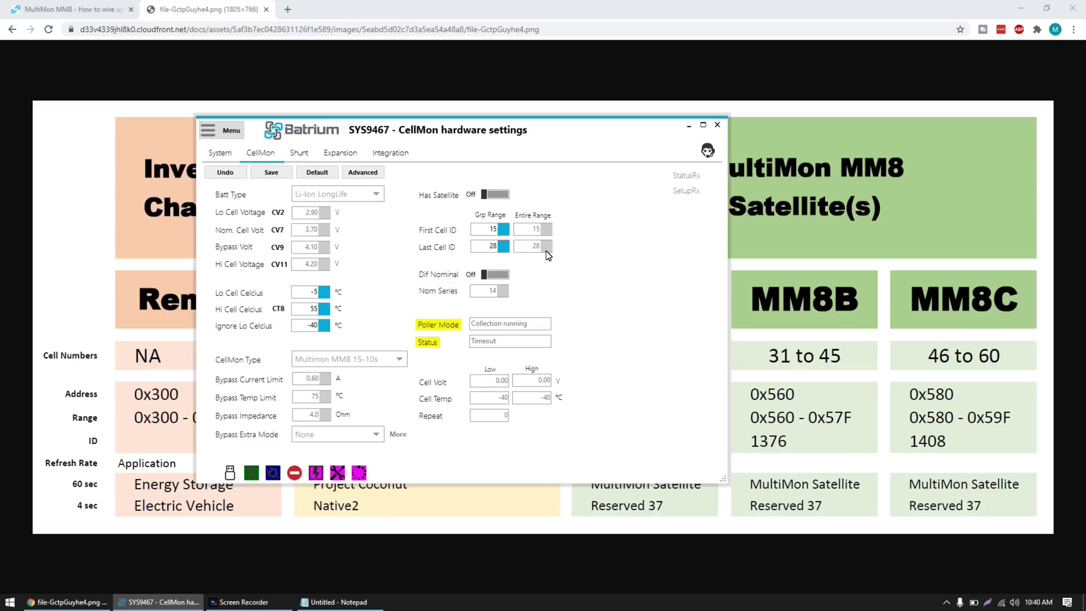
Save the CellMon settings to the WatchMon and bring up the Integration hardware settings
left_click(484, 194)
left_click(271, 172)
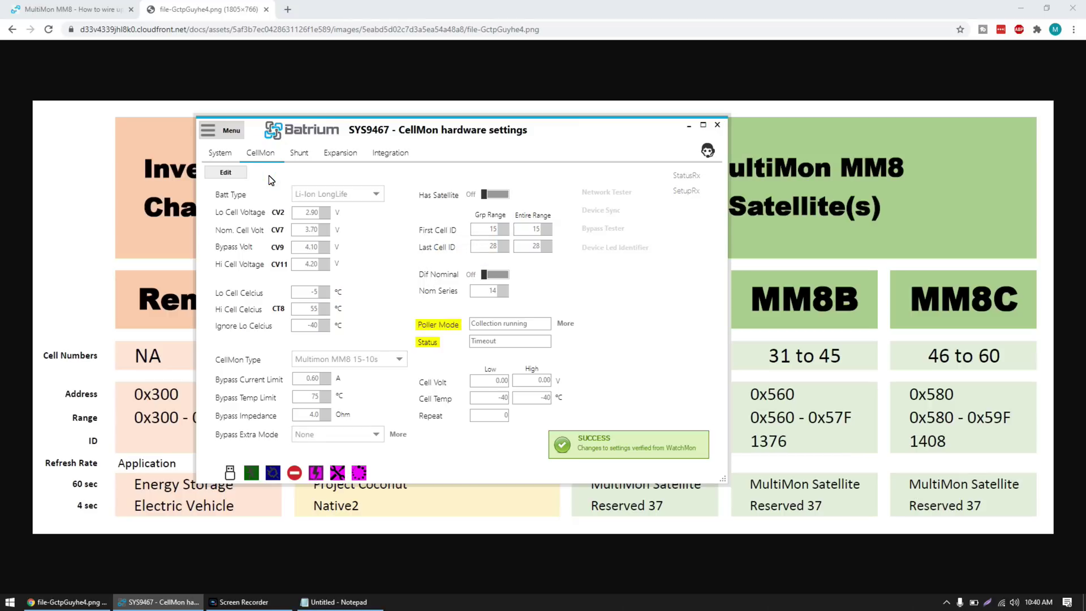
left_click(386, 157)
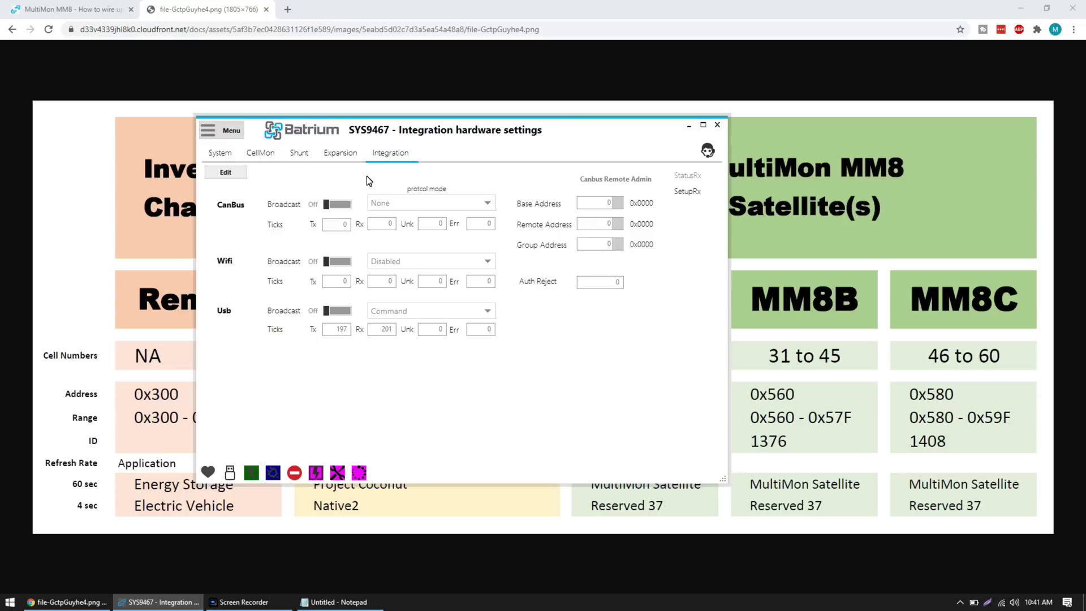
Unlock the Integration settings and turn CanBus Broadcast On, checking the address map
left_click(225, 172)
left_click(335, 205)
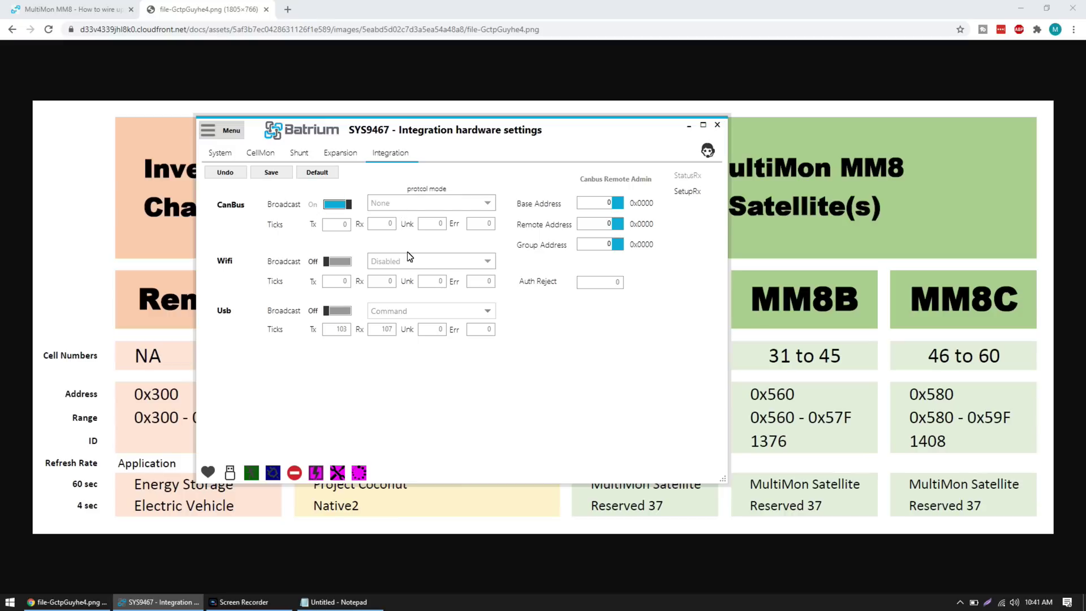
left_click(525, 11)
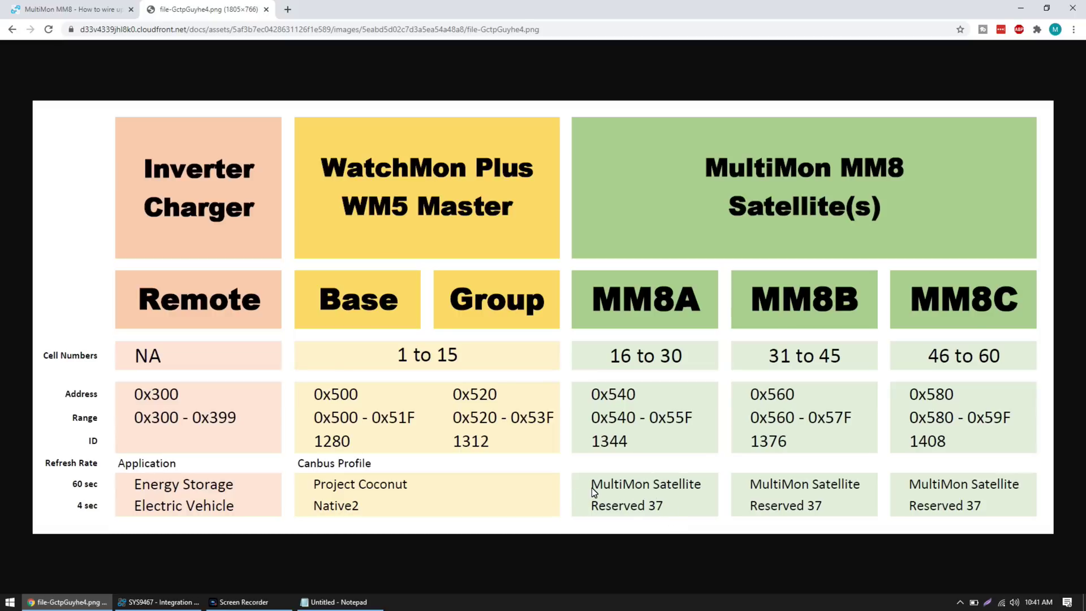
left_click(160, 601)
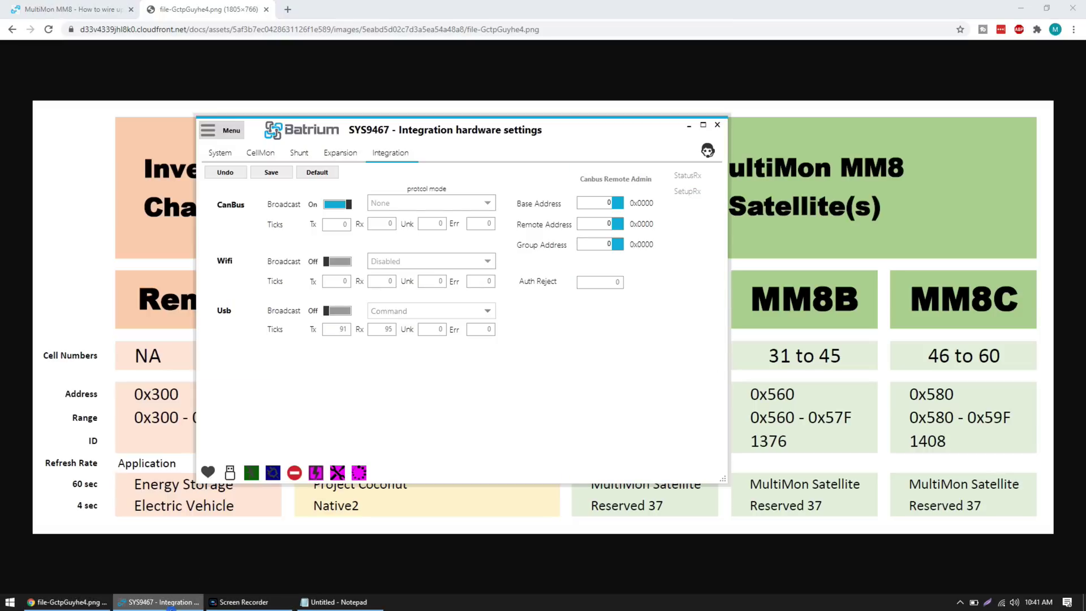
Set the CanBus protocol mode to Reserved 37 and check the MM8A addresses in the map
left_click(430, 202)
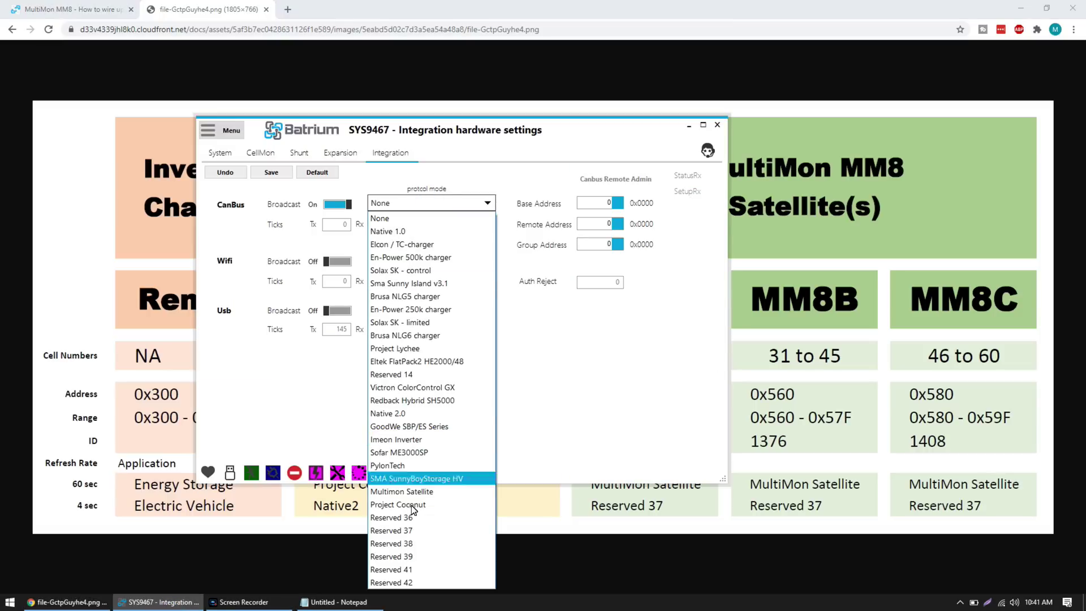
left_click(413, 530)
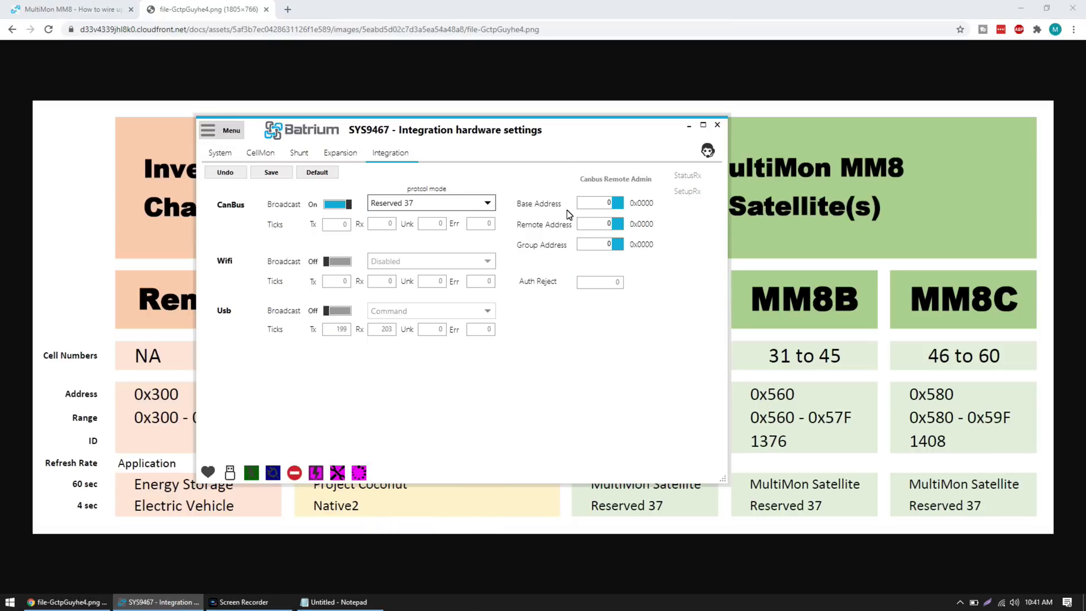
left_click_drag(588, 127, 569, 121)
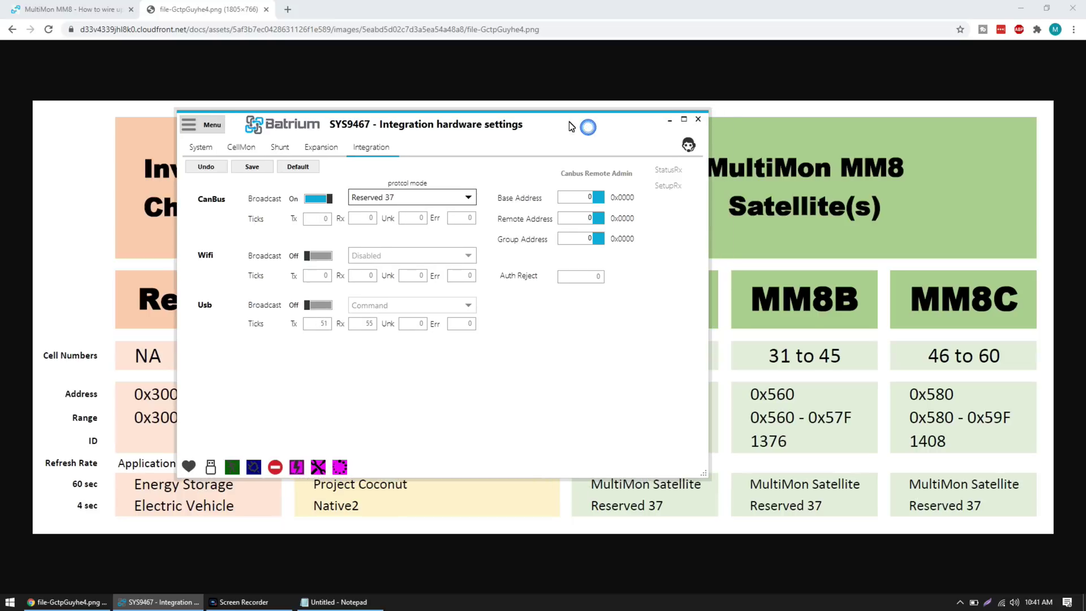
left_click(580, 20)
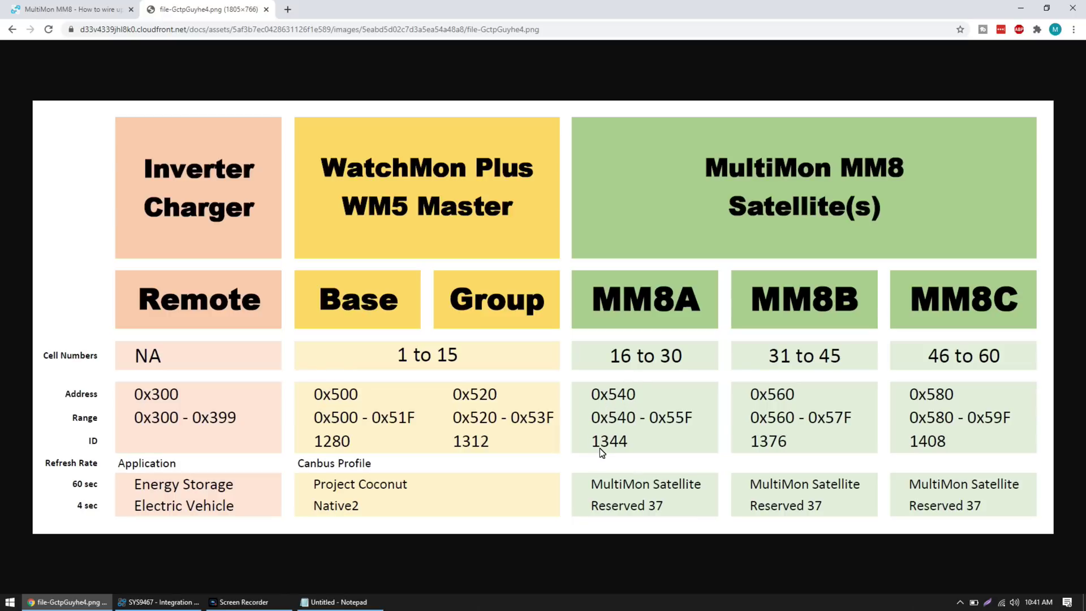
Enter CanBus base address 1344 and group address 1312, then save the settings
left_click(159, 601)
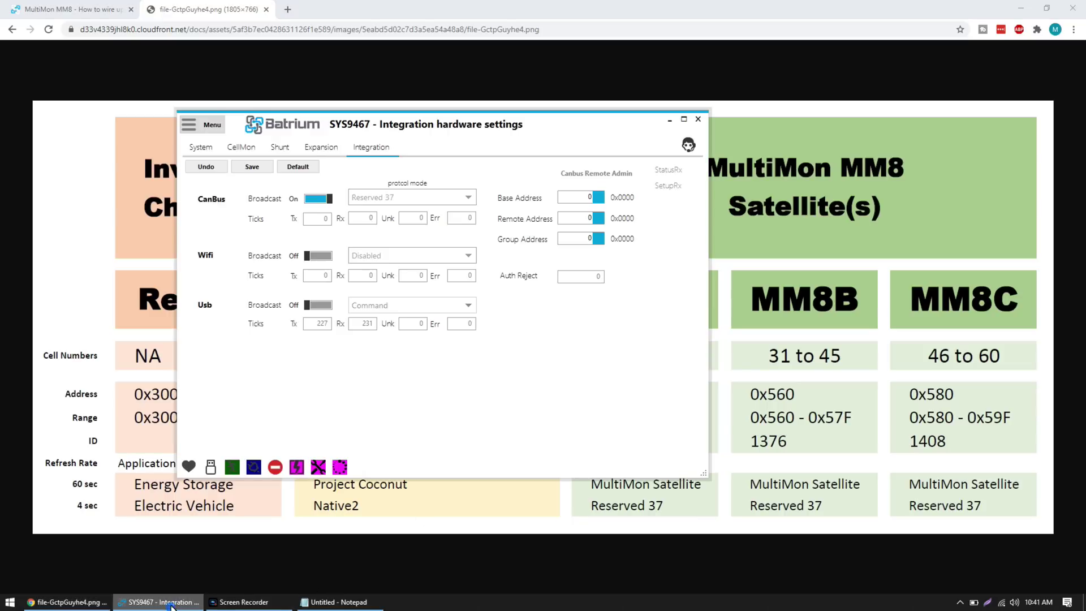
left_click(601, 198)
type("1344")
left_click(532, 333)
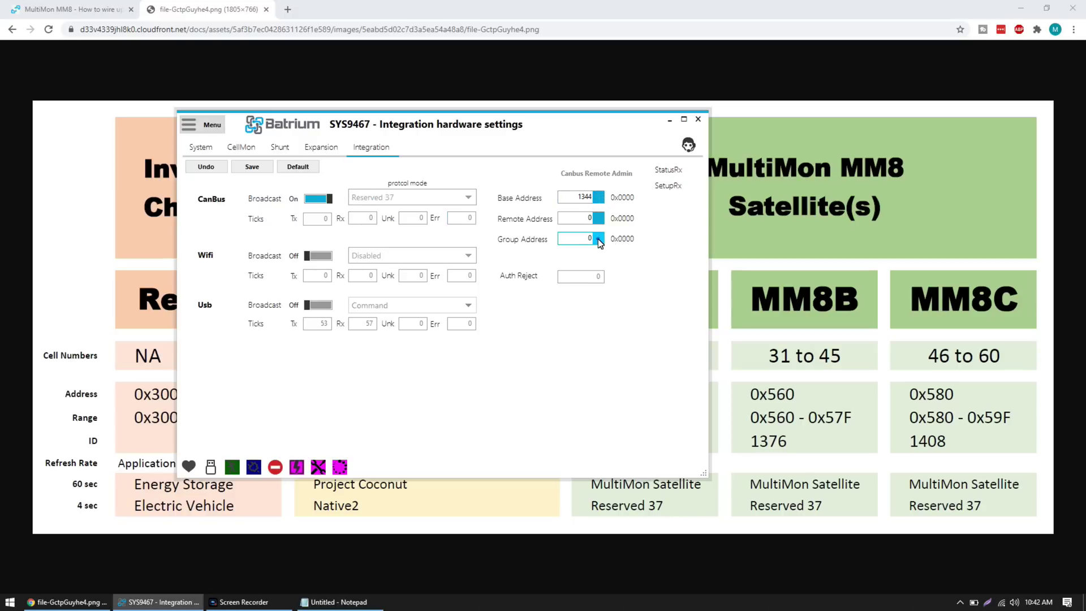
left_click(599, 240)
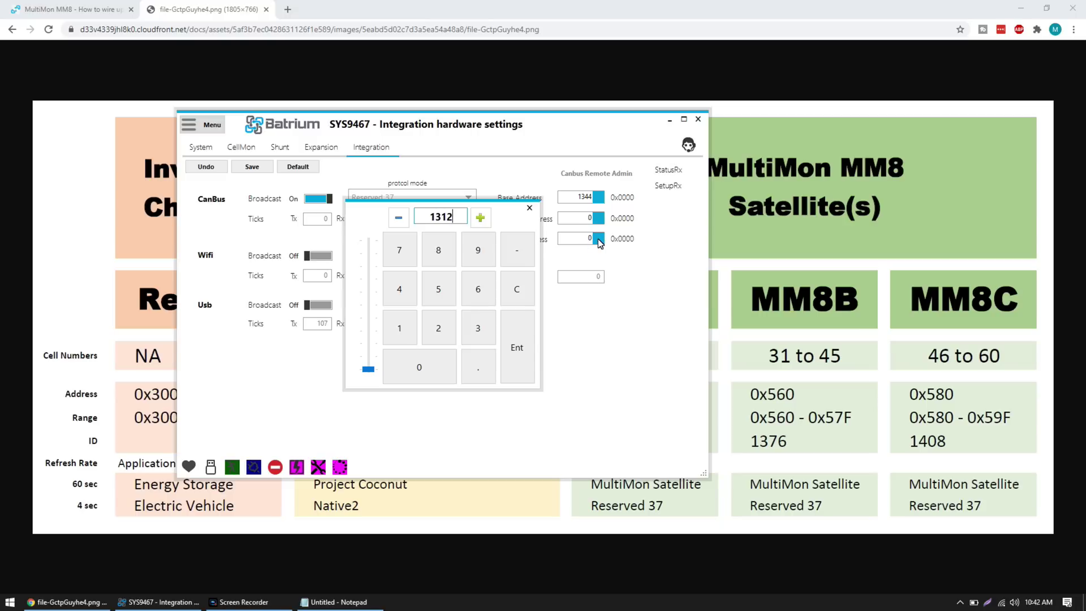
left_click(531, 352)
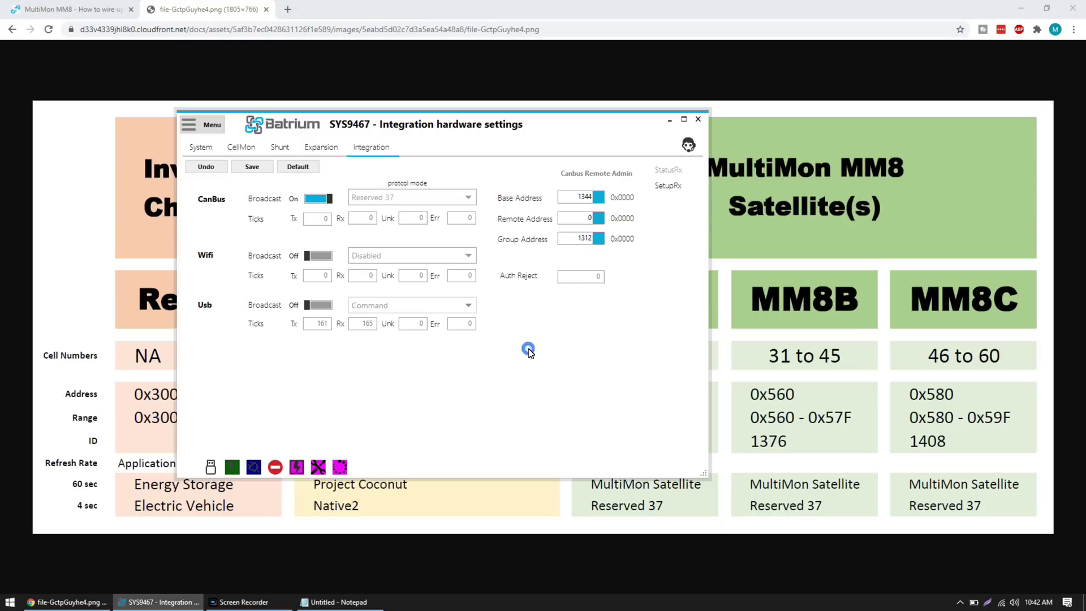
left_click(252, 168)
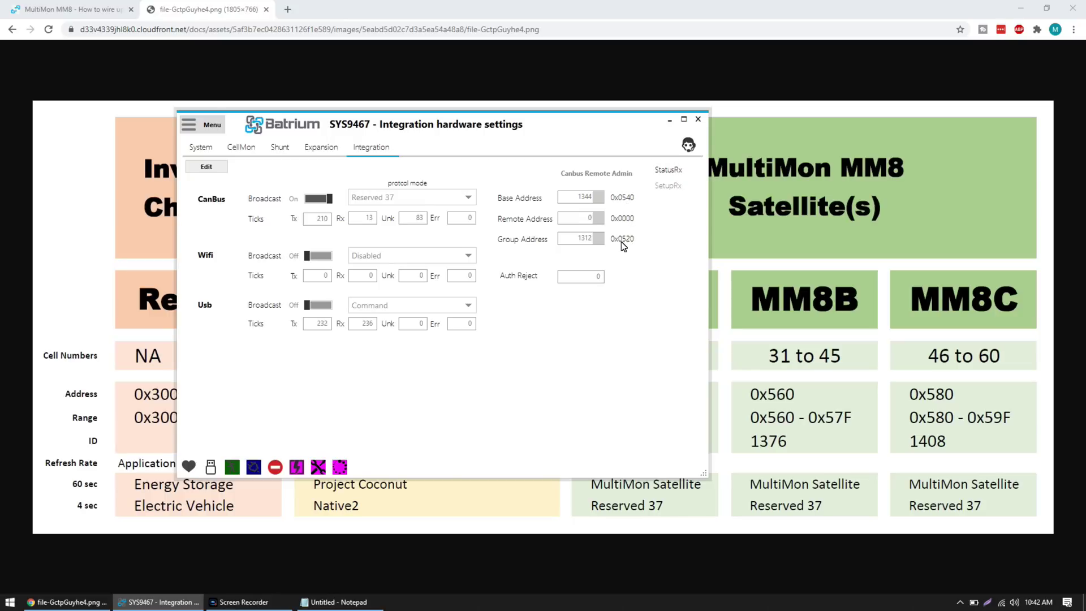
Open the Node Chart and change the connection from USB to Wifi to show SYS3185
left_click(212, 468)
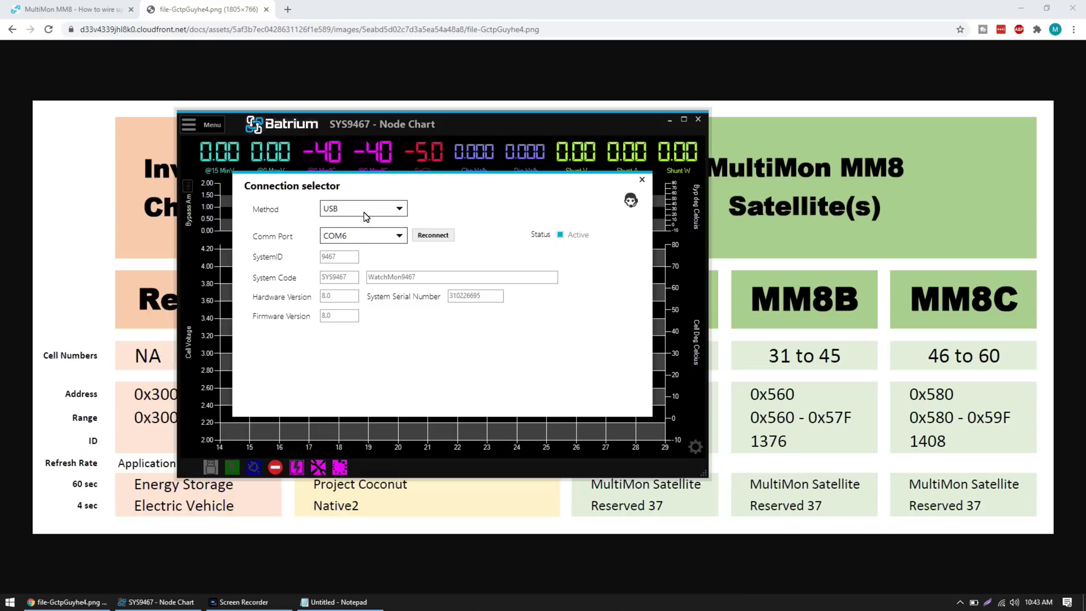
left_click(364, 212)
left_click(355, 247)
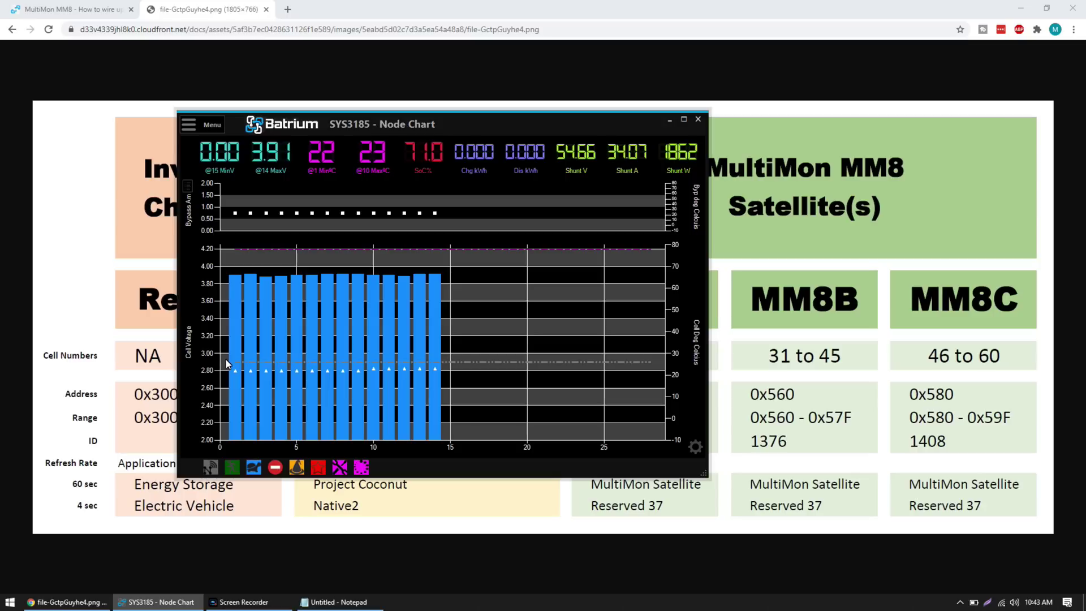
mouse_move(441, 393)
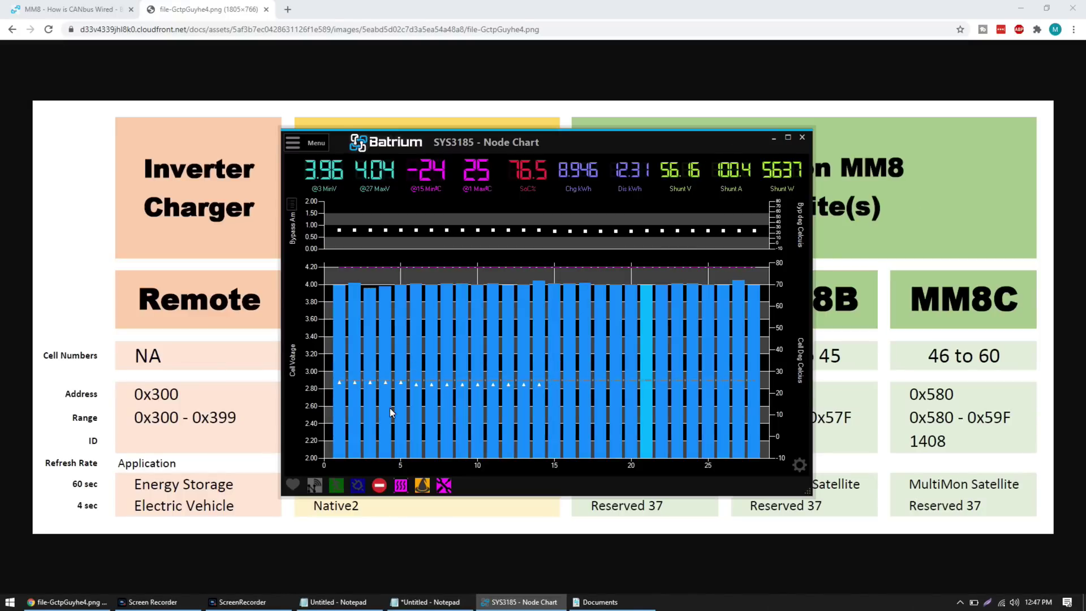
left_click(380, 485)
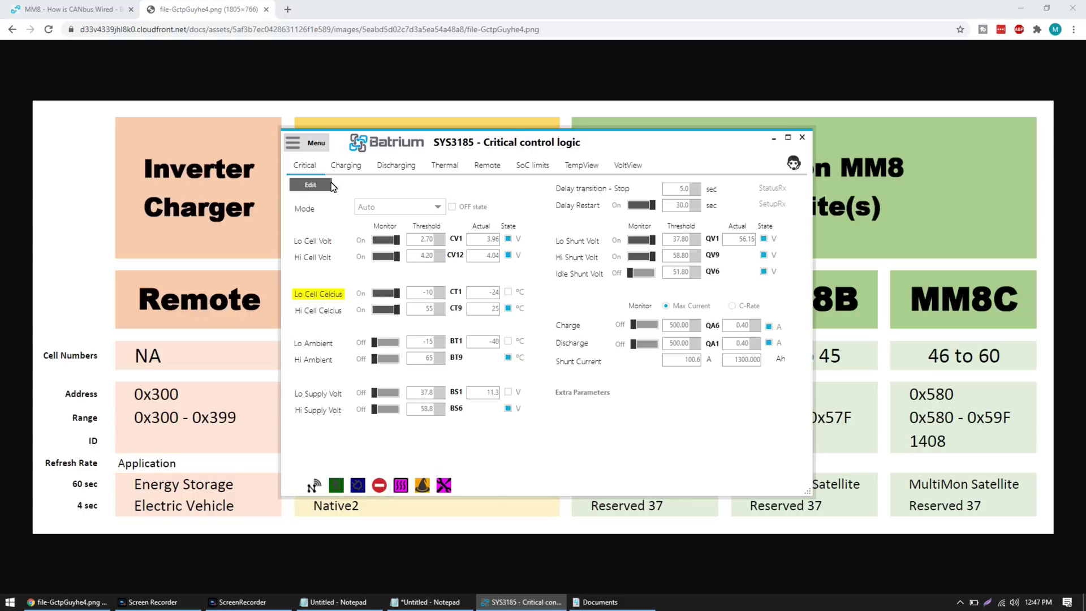
left_click(310, 145)
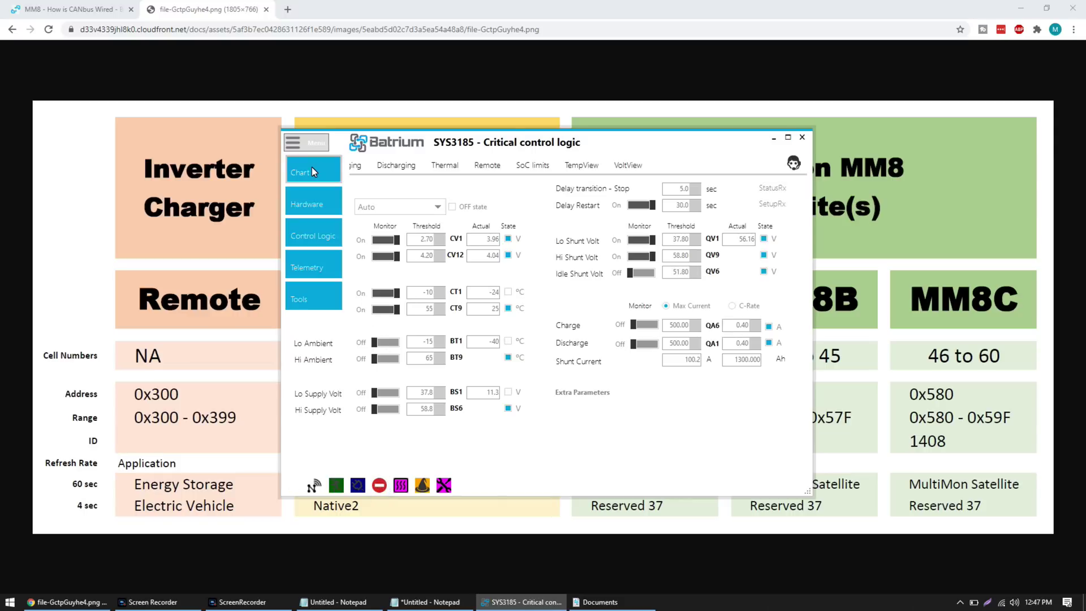
left_click(311, 171)
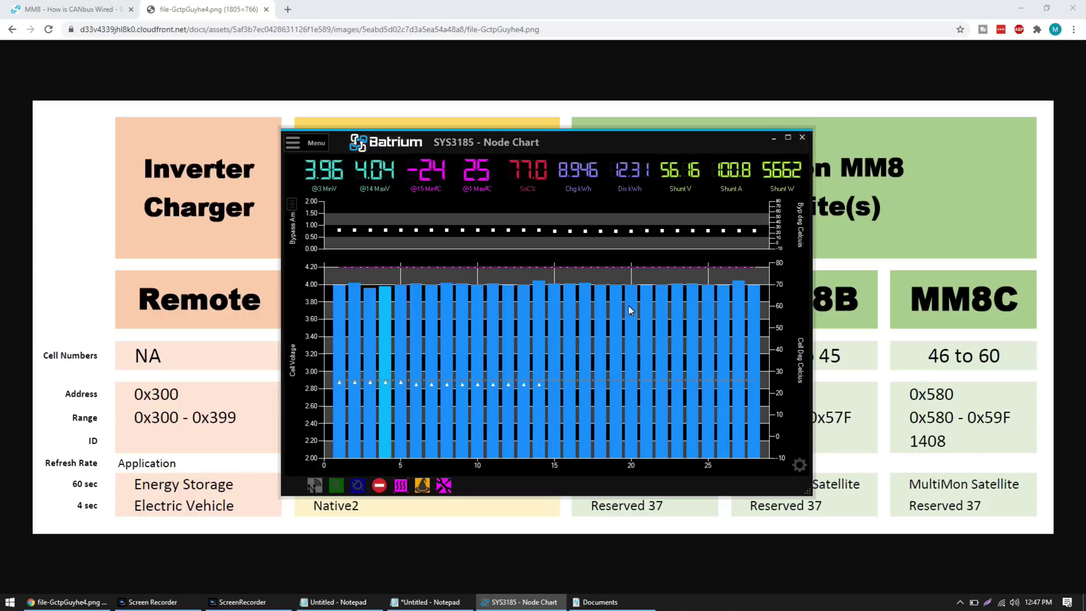
mouse_move(642, 318)
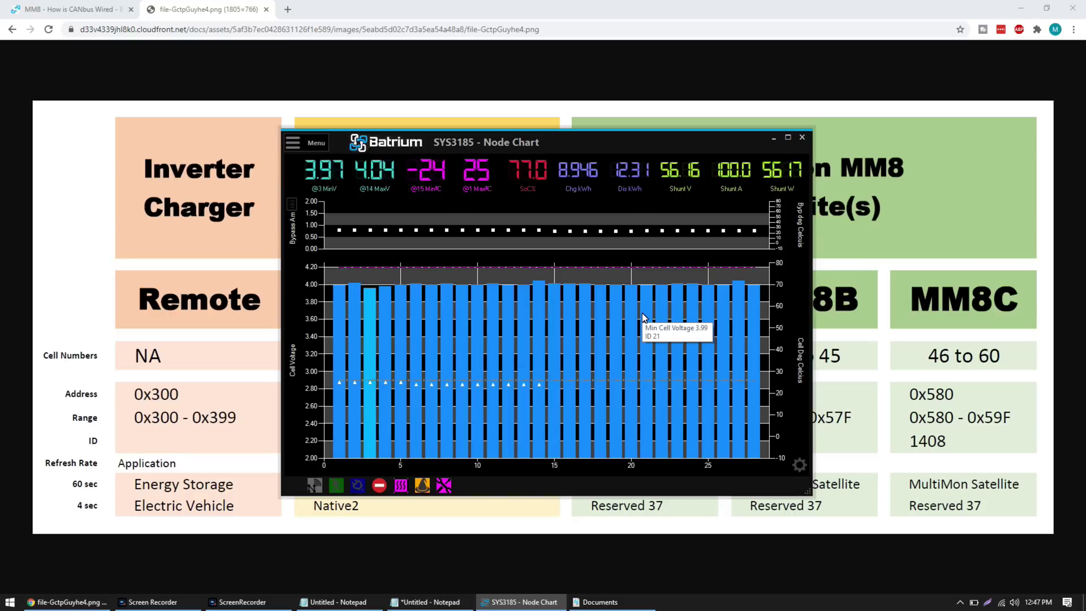